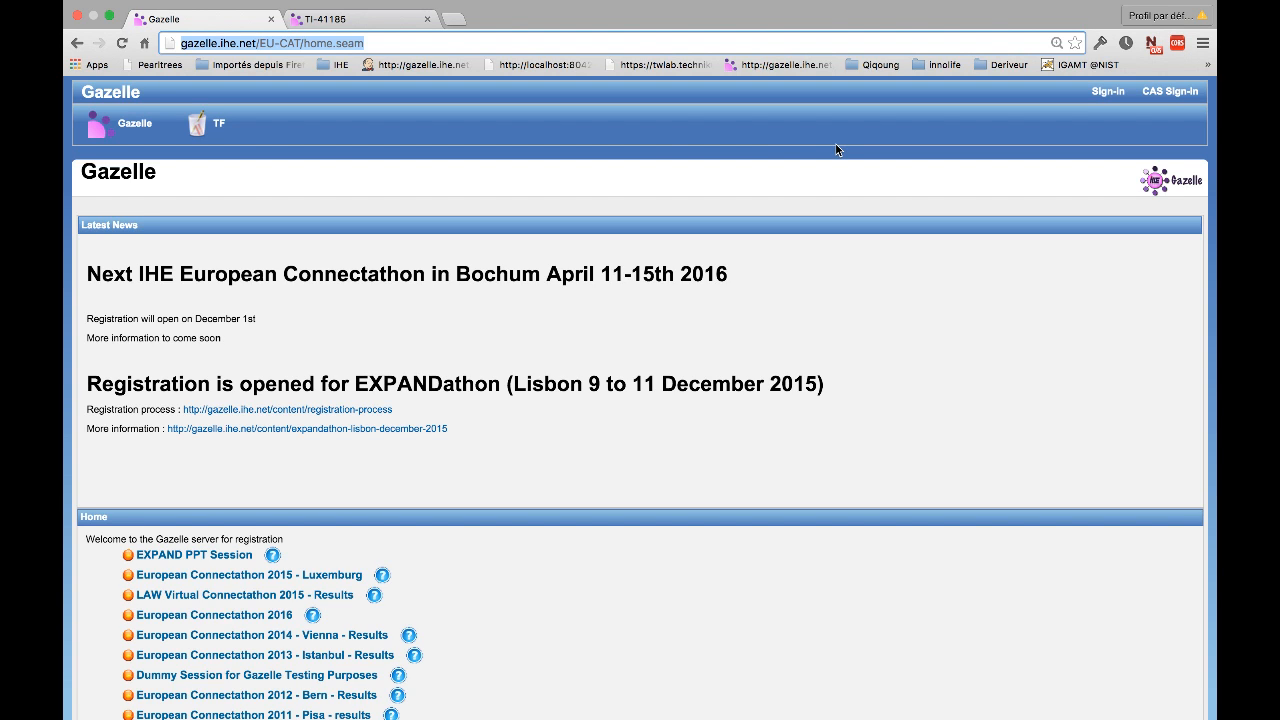
- Sign in through CAS and open the Connectathon test instances overview
{"action": "left_click", "coordinate": [1176, 91]}
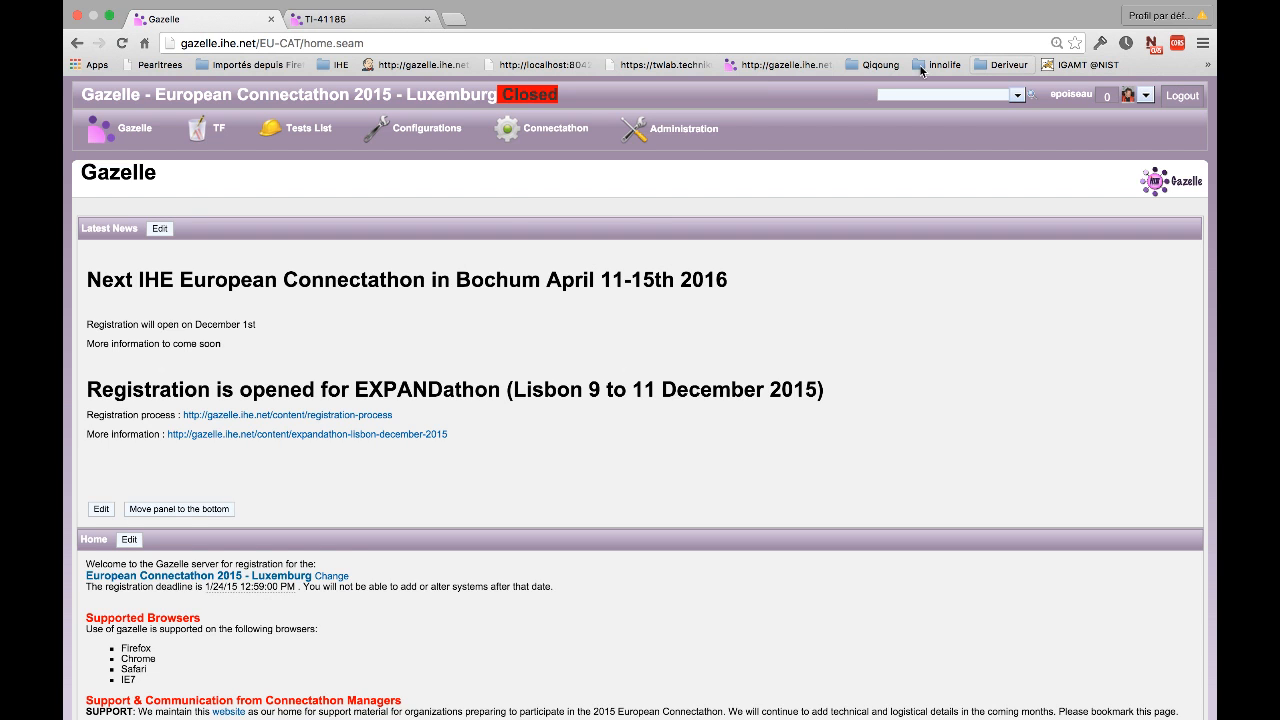
{"action": "mouse_move", "coordinate": [556, 134]}
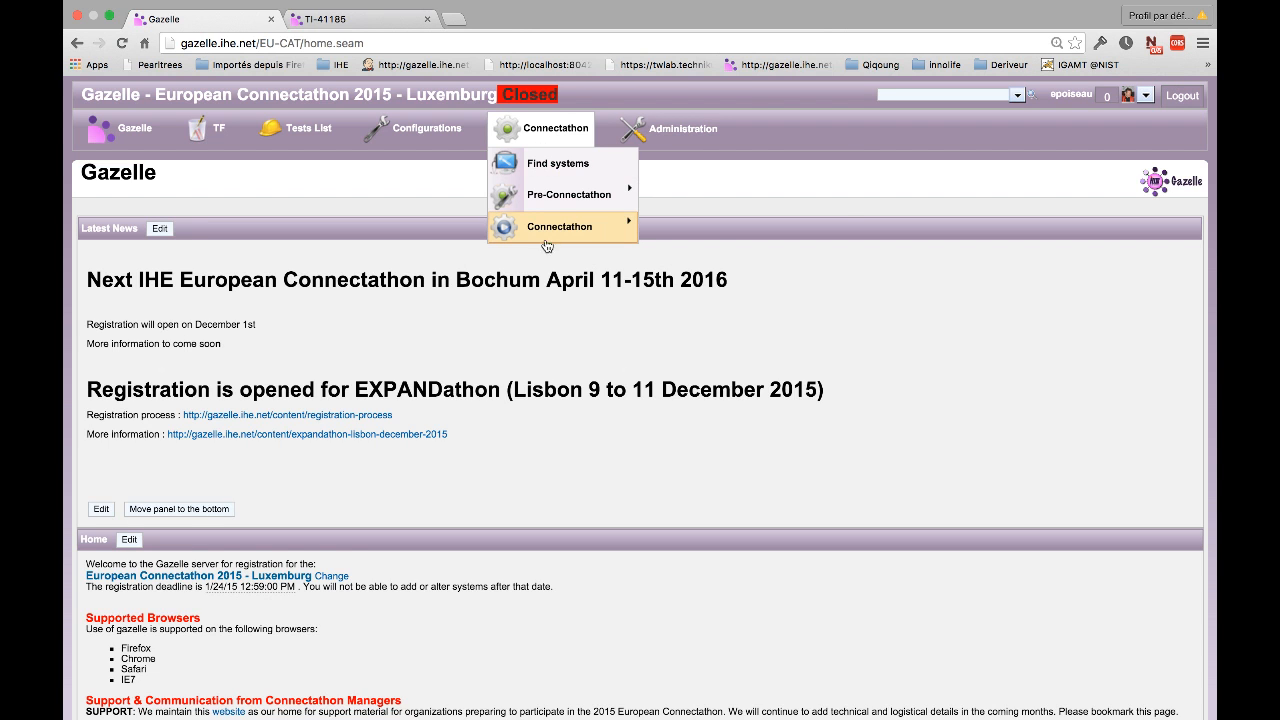
{"action": "mouse_move", "coordinate": [543, 230]}
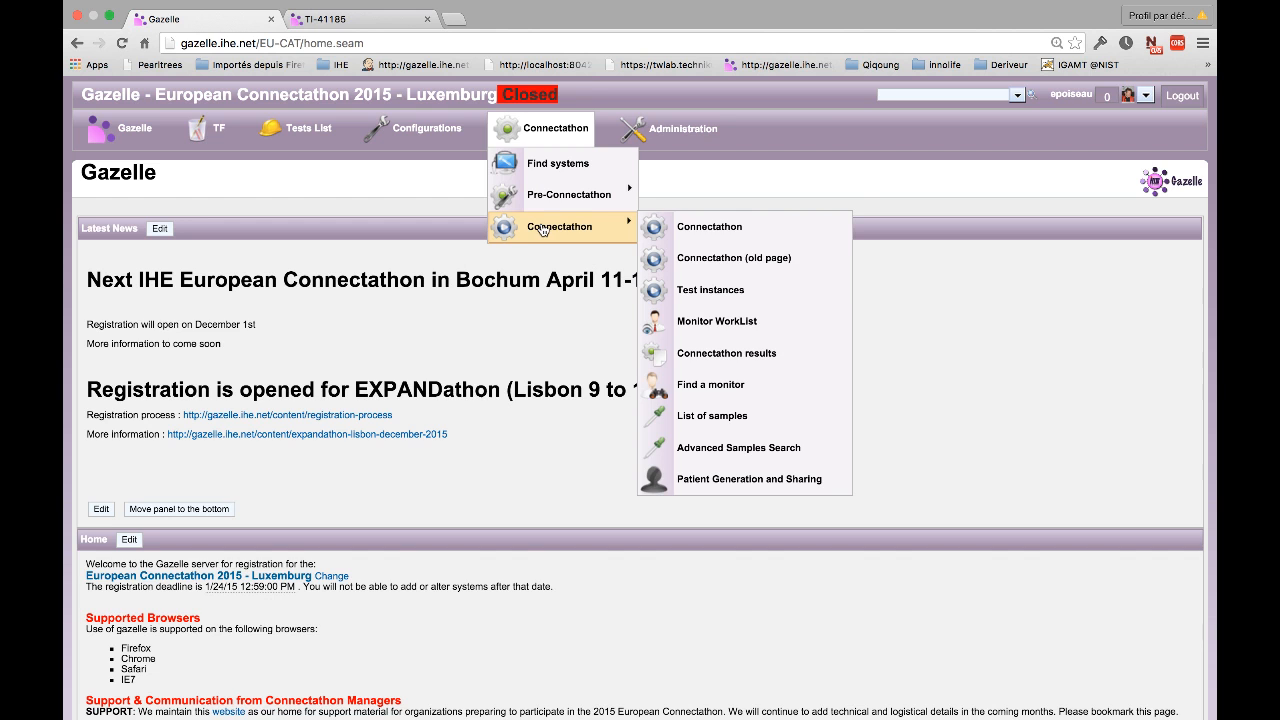
{"action": "left_click", "coordinate": [686, 290]}
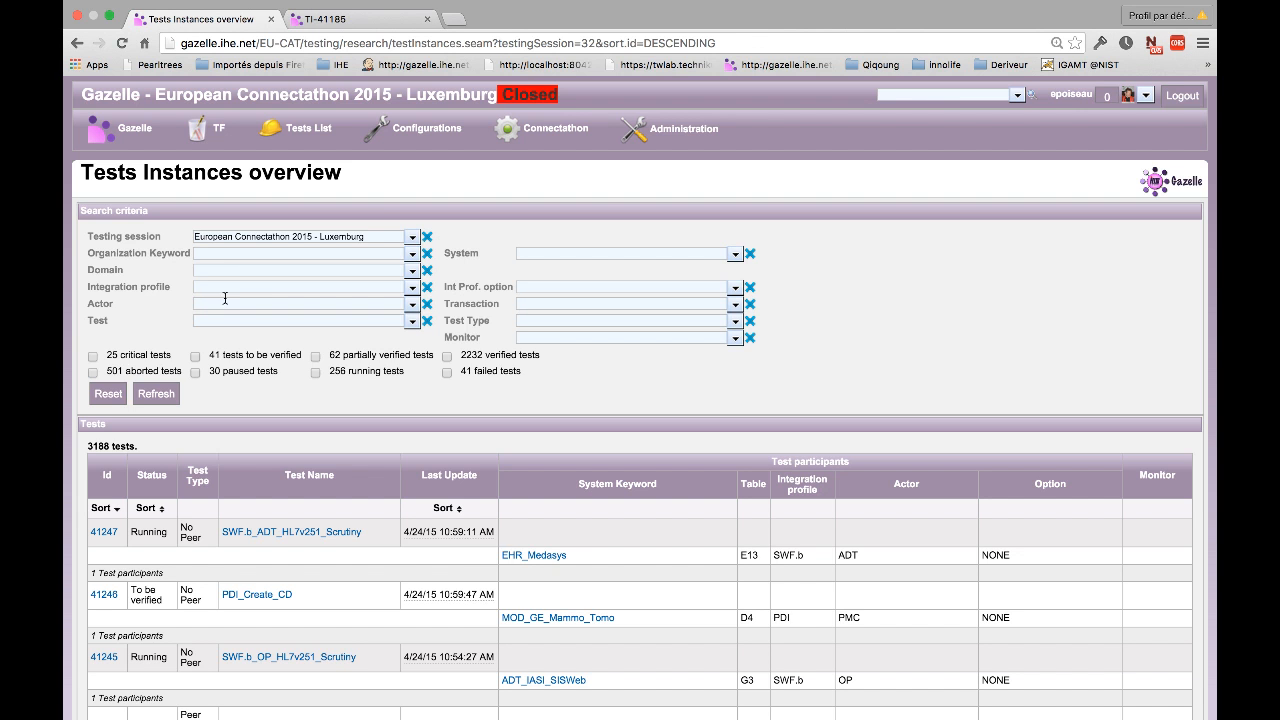
- Filter the test instances to verified tests of the PAM - Patient Administration Management integration profile
{"action": "left_click", "coordinate": [222, 288]}
{"action": "type", "text": "PAM"}
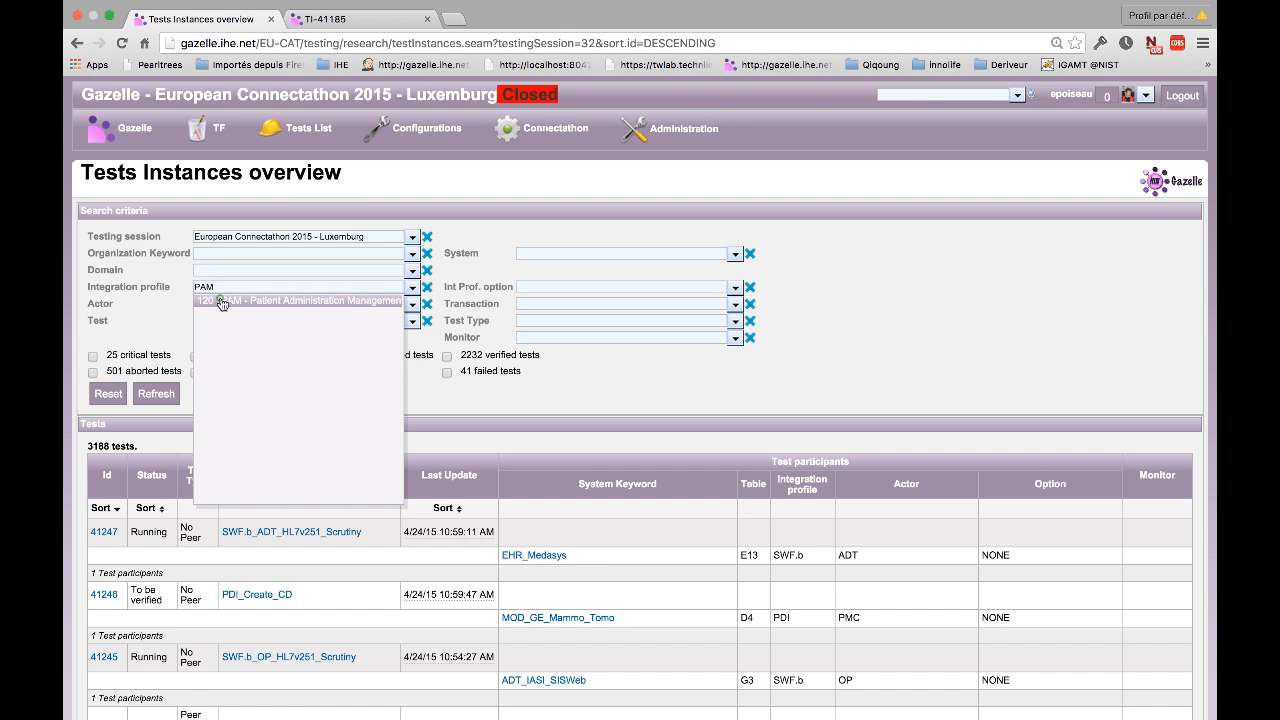
{"action": "left_click", "coordinate": [222, 301]}
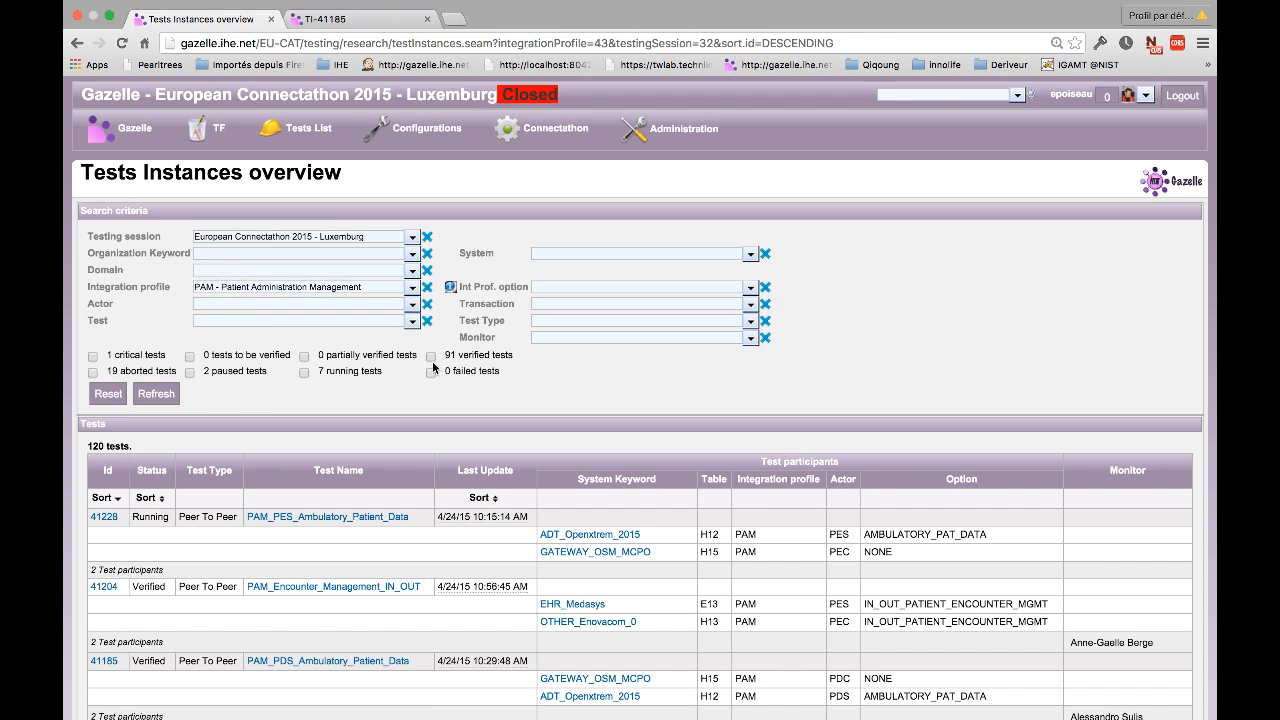
{"action": "left_click", "coordinate": [430, 357]}
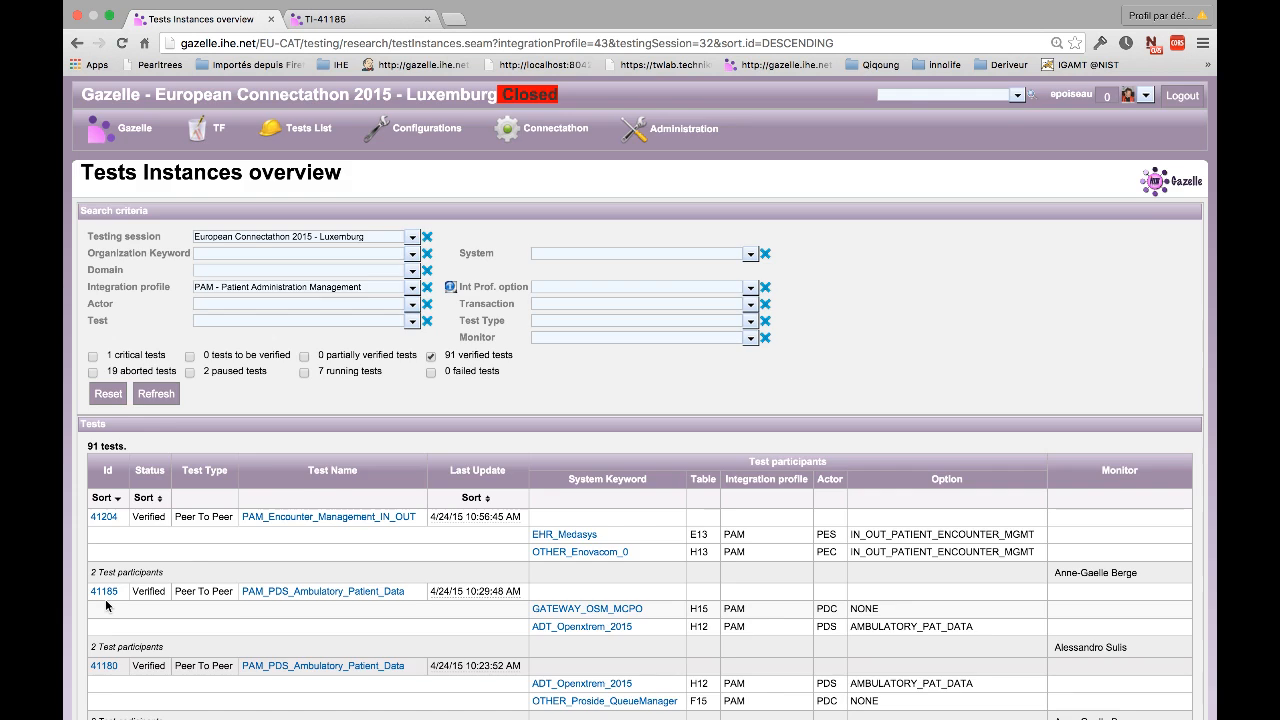
- Open test instance 41185 for PAM_PDS_Ambulatory_Patient_Data and close the duplicate page showing the same instance
{"action": "scroll", "coordinate": [106, 605], "scroll_direction": "down", "scroll_amount": 2}
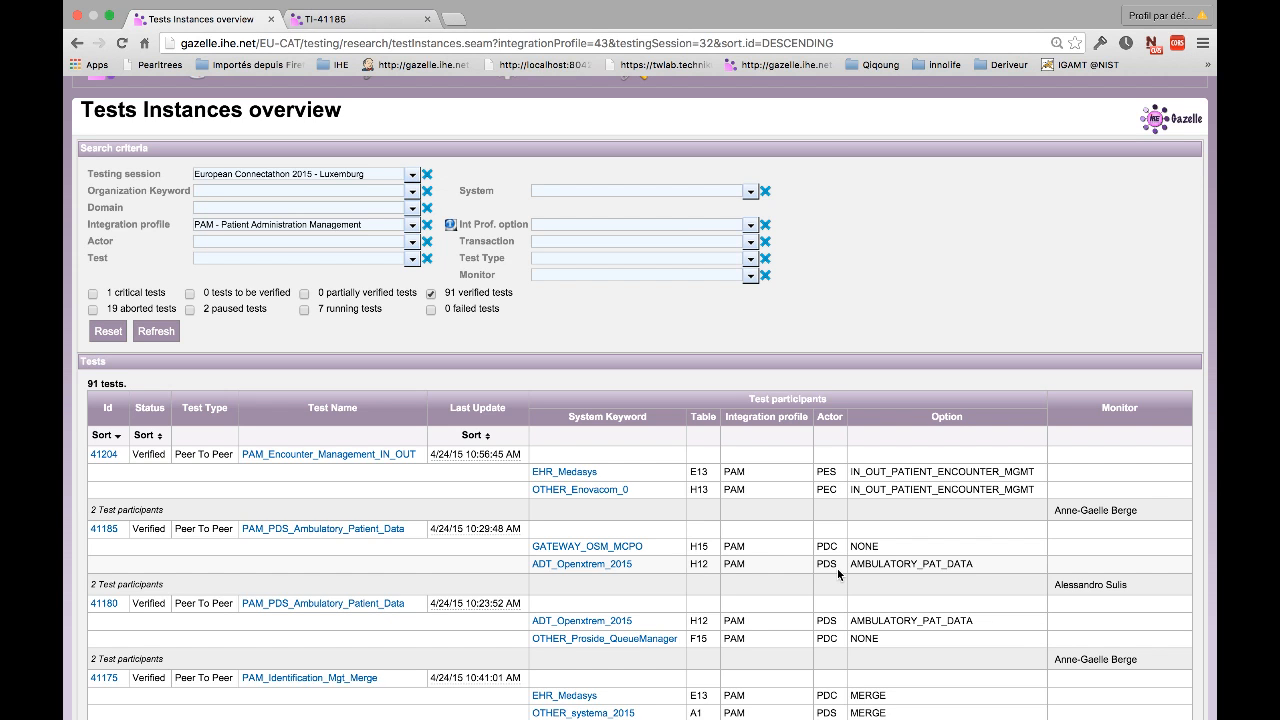
{"action": "left_click", "coordinate": [103, 530]}
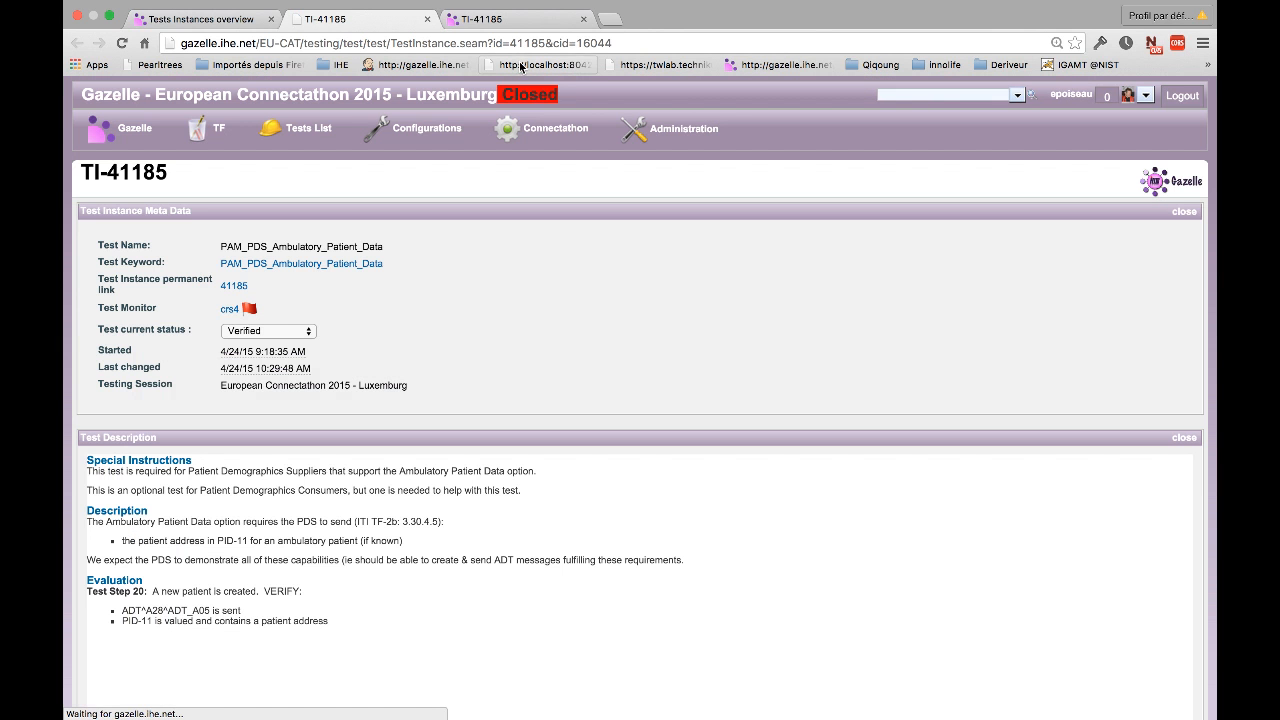
{"action": "left_click", "coordinate": [584, 19]}
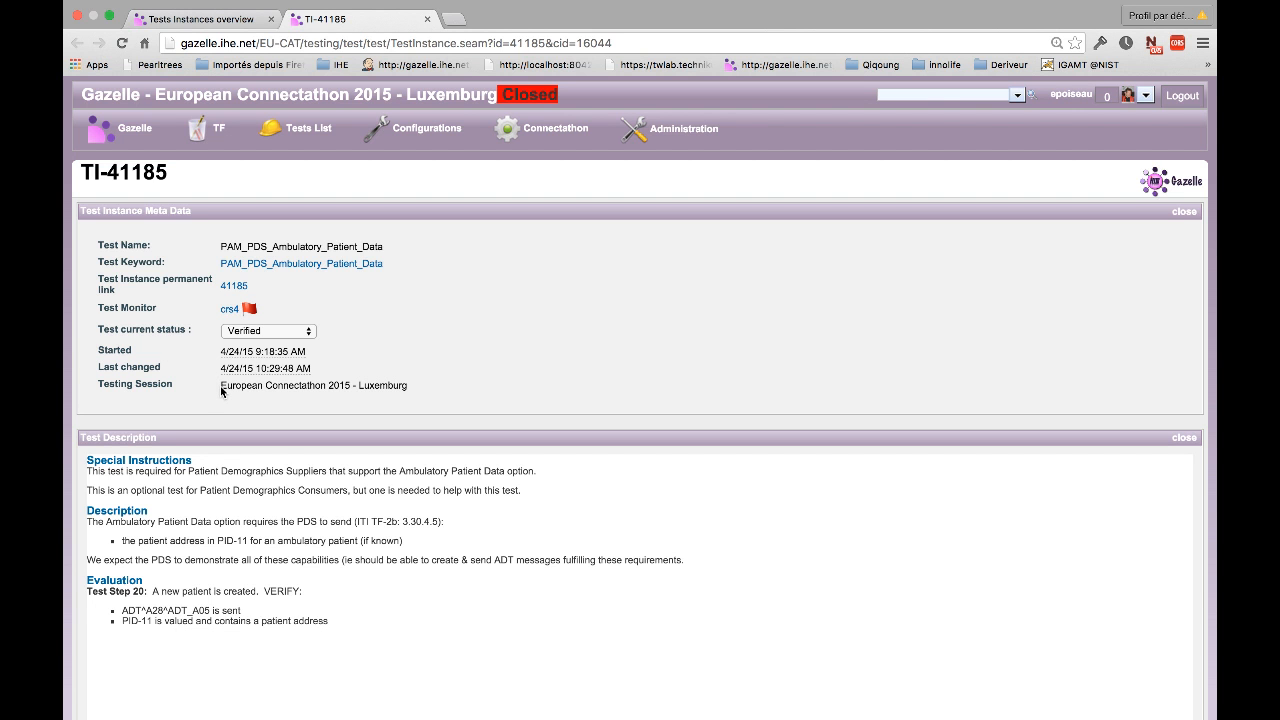
- Examine the test instance's description, participating systems, sequence diagram and the logs of its steps
{"action": "scroll", "coordinate": [221, 391], "scroll_direction": "down", "scroll_amount": 5}
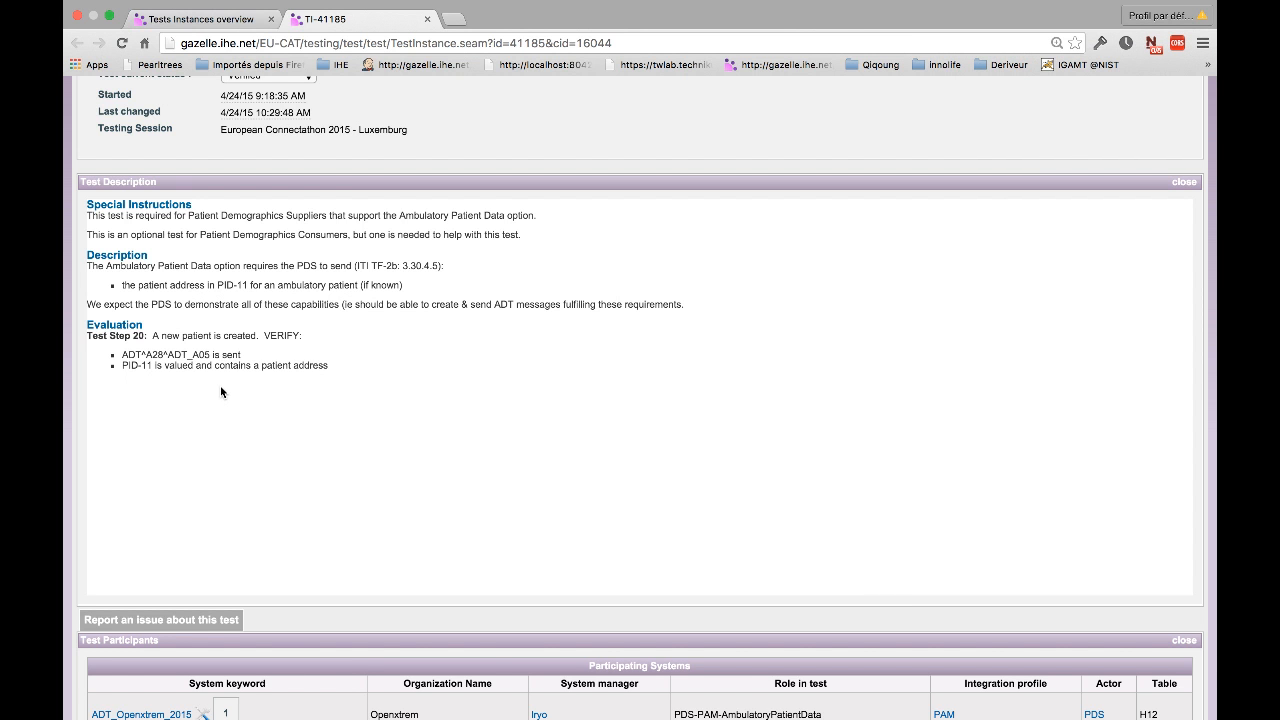
{"action": "scroll", "coordinate": [221, 390], "scroll_direction": "down", "scroll_amount": 5}
{"action": "scroll", "coordinate": [221, 392], "scroll_direction": "down", "scroll_amount": 1}
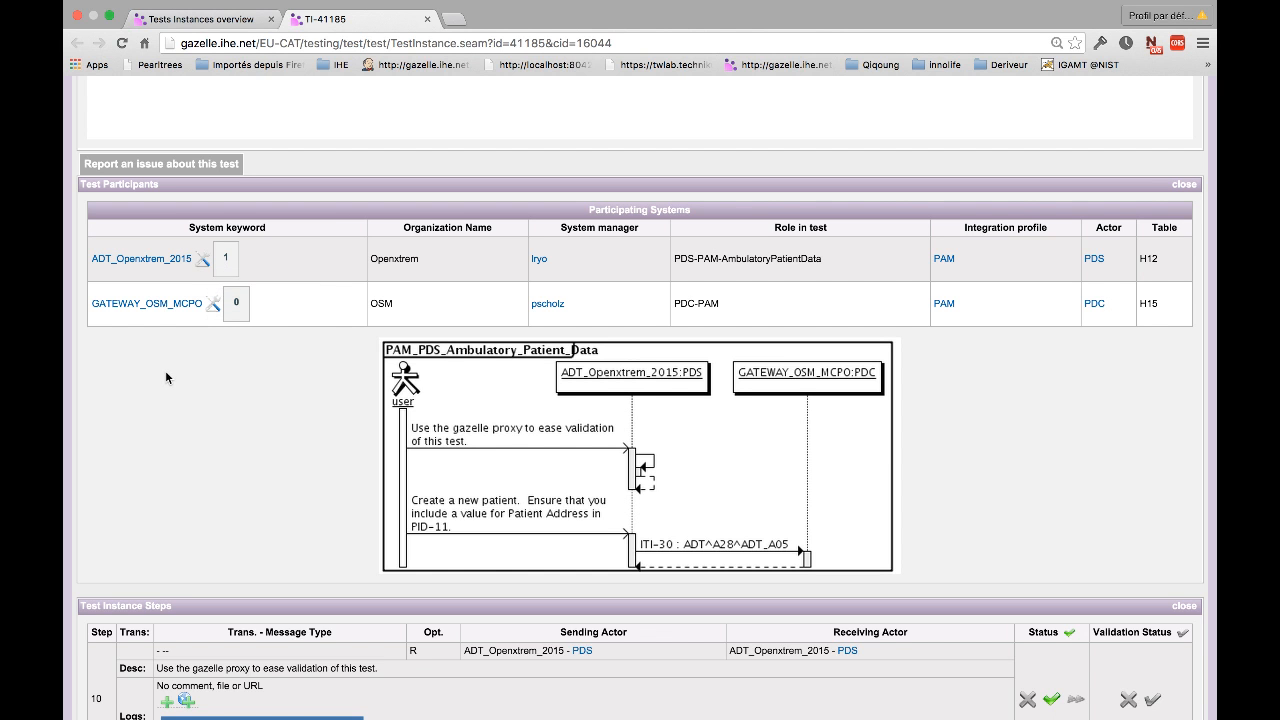
{"action": "scroll", "coordinate": [166, 375], "scroll_direction": "down", "scroll_amount": 2}
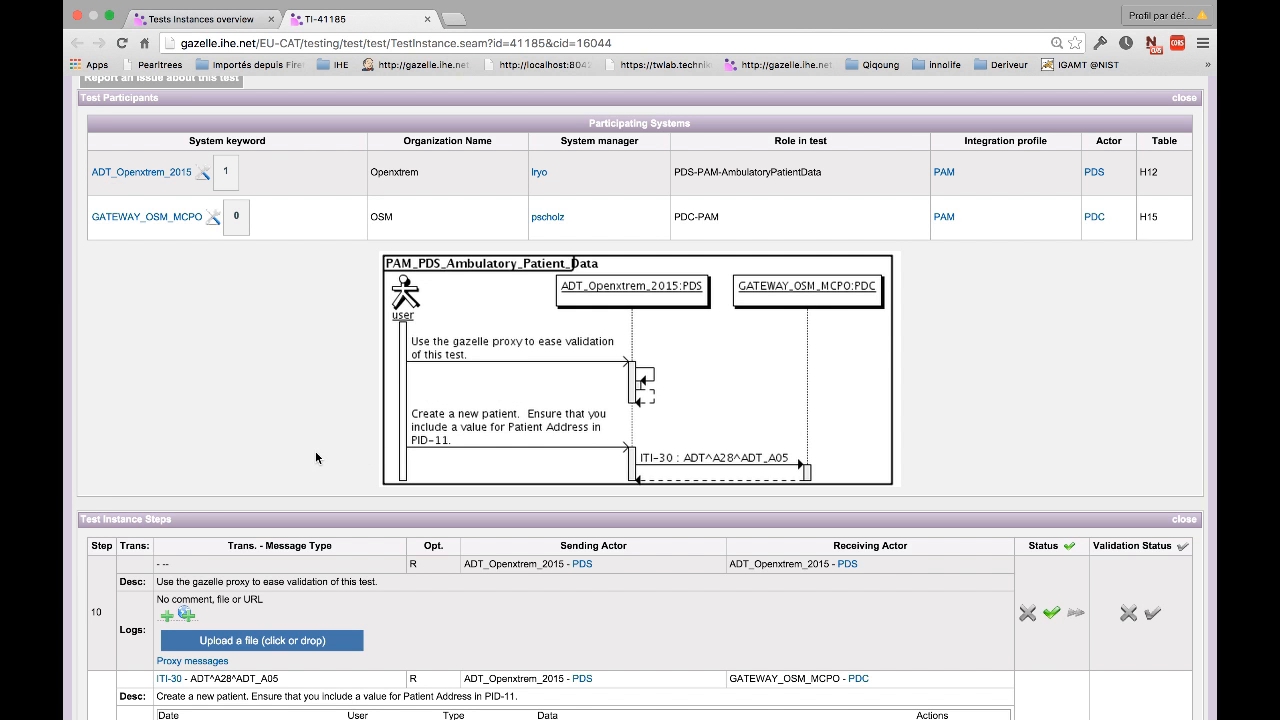
{"action": "scroll", "coordinate": [315, 457], "scroll_direction": "down", "scroll_amount": 5}
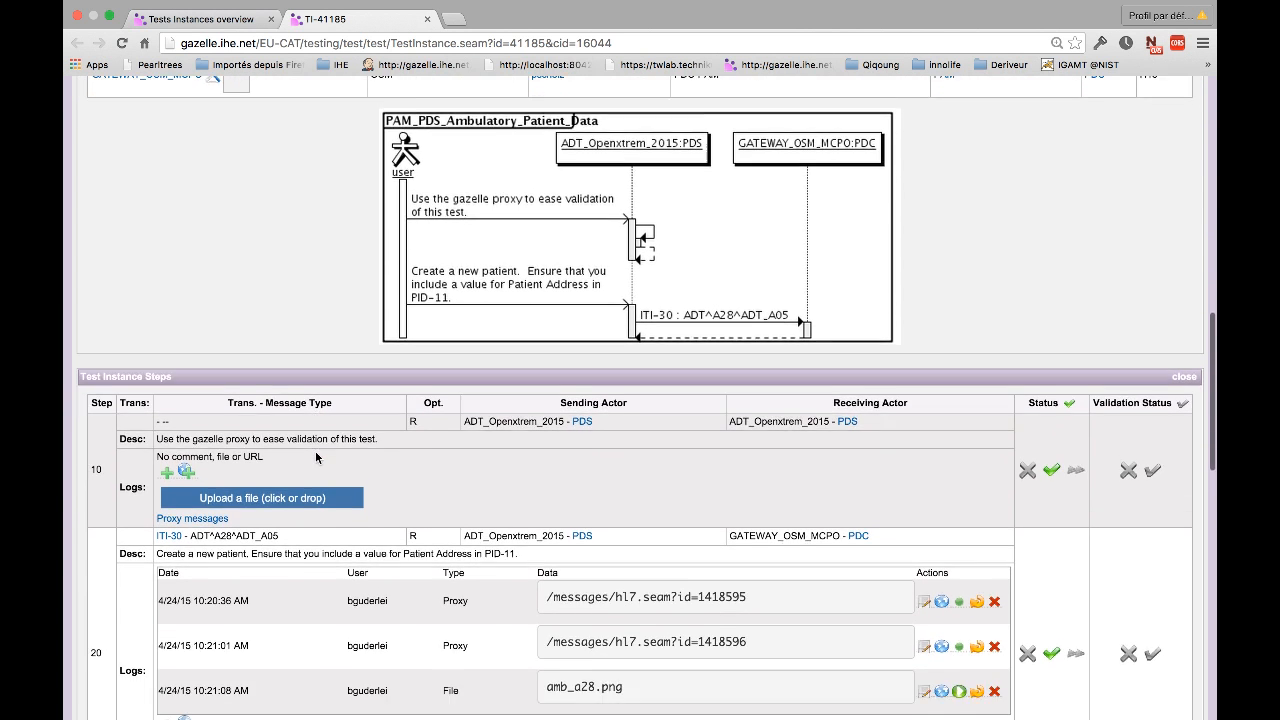
{"action": "scroll", "coordinate": [315, 457], "scroll_direction": "down", "scroll_amount": 2}
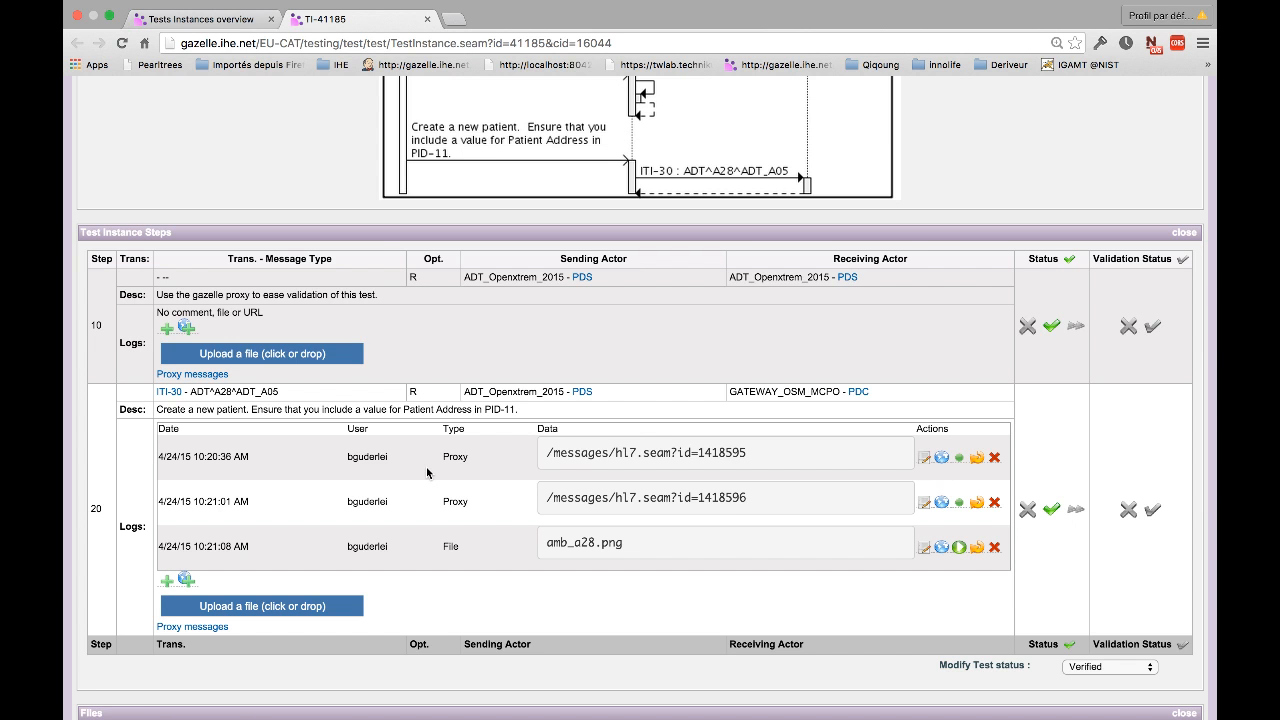
{"action": "key", "text": "super+Tab"}
{"action": "scroll", "coordinate": [157, 227], "scroll_direction": "up", "scroll_amount": 5}
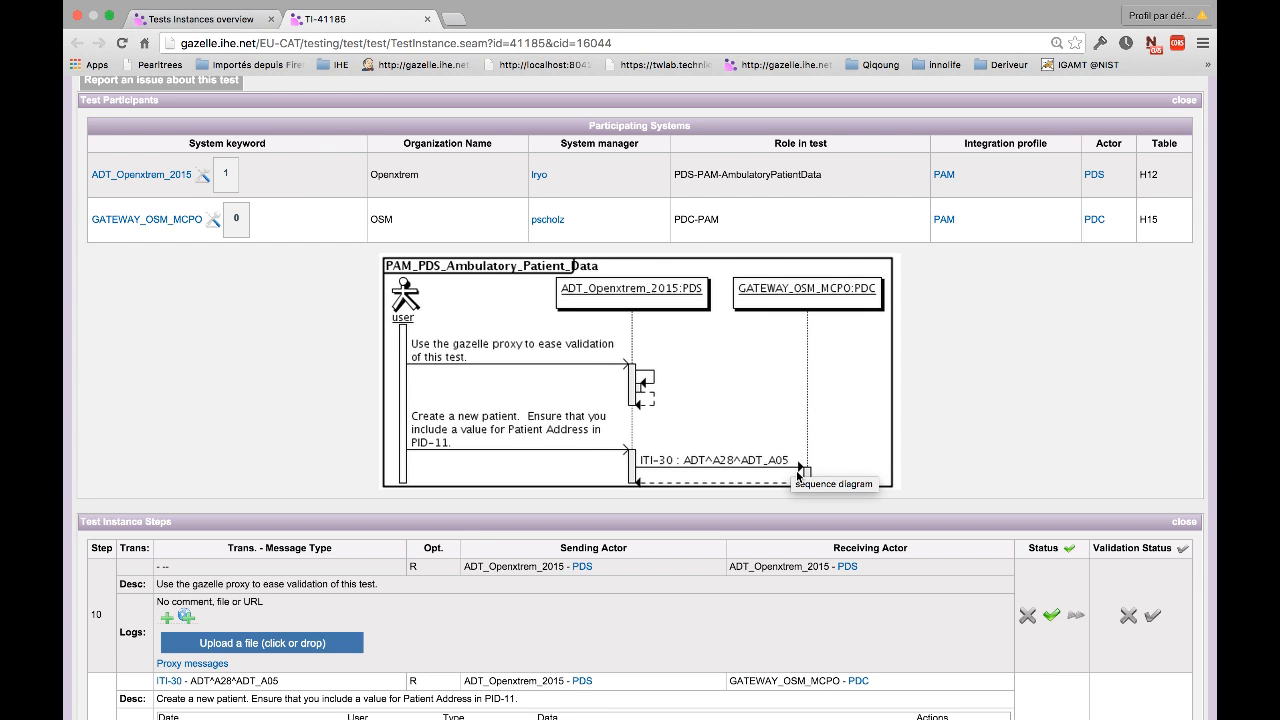
- View the GATEWAY_OSM_MCPO configuration filtered by the actor PDC - Patient Demographics Consumer, and close it
{"action": "left_click", "coordinate": [211, 222]}
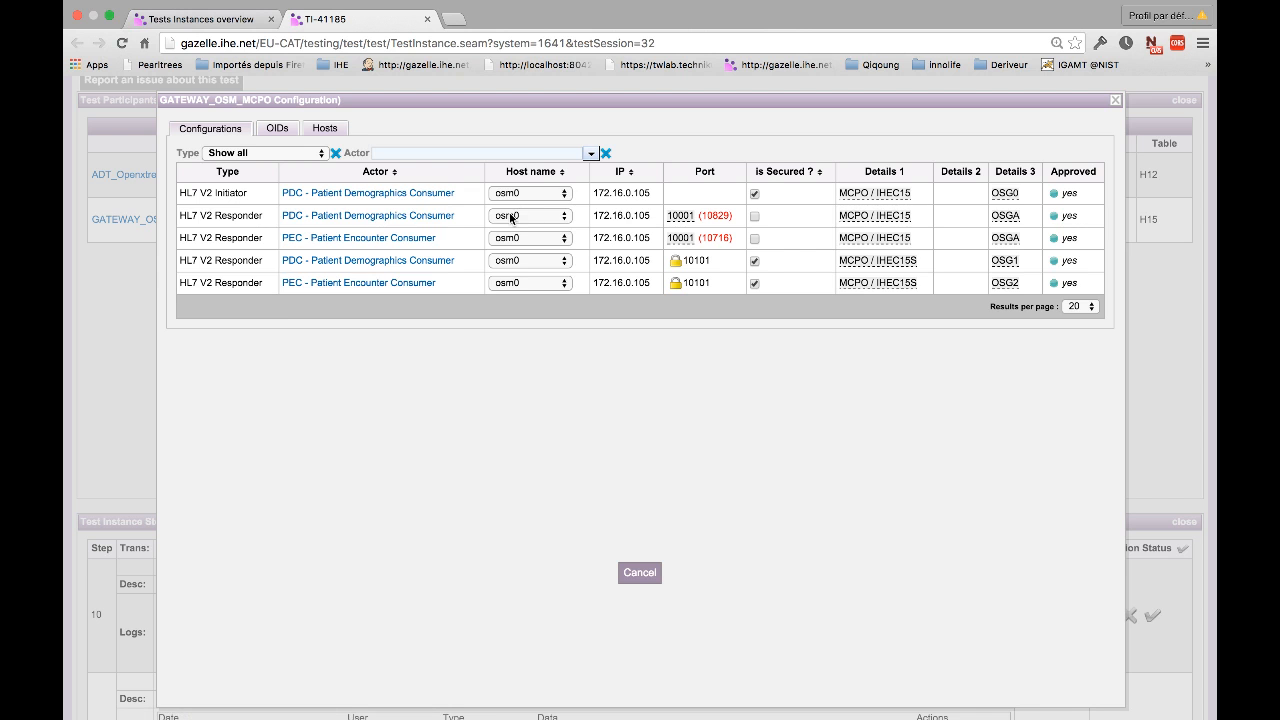
{"action": "left_click", "coordinate": [590, 152]}
{"action": "left_click_drag", "start_coordinate": [566, 104], "coordinate": [576, 164]}
{"action": "left_click", "coordinate": [599, 213]}
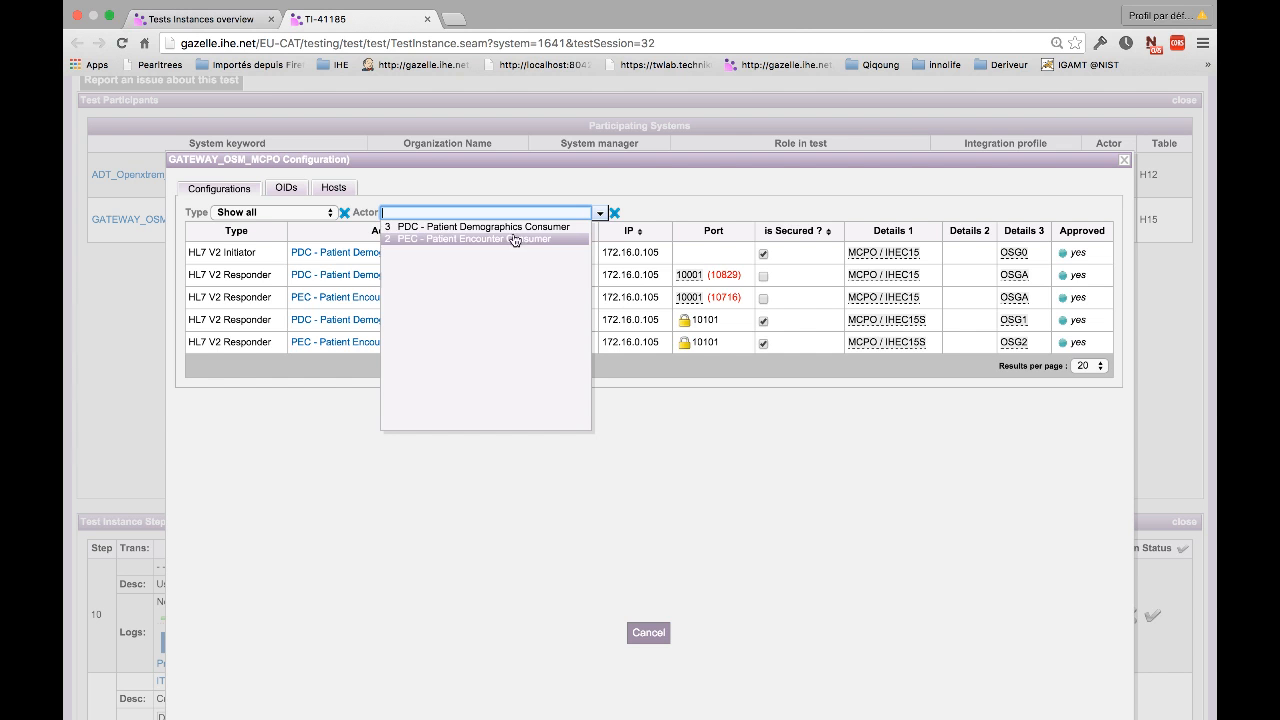
{"action": "left_click", "coordinate": [510, 229]}
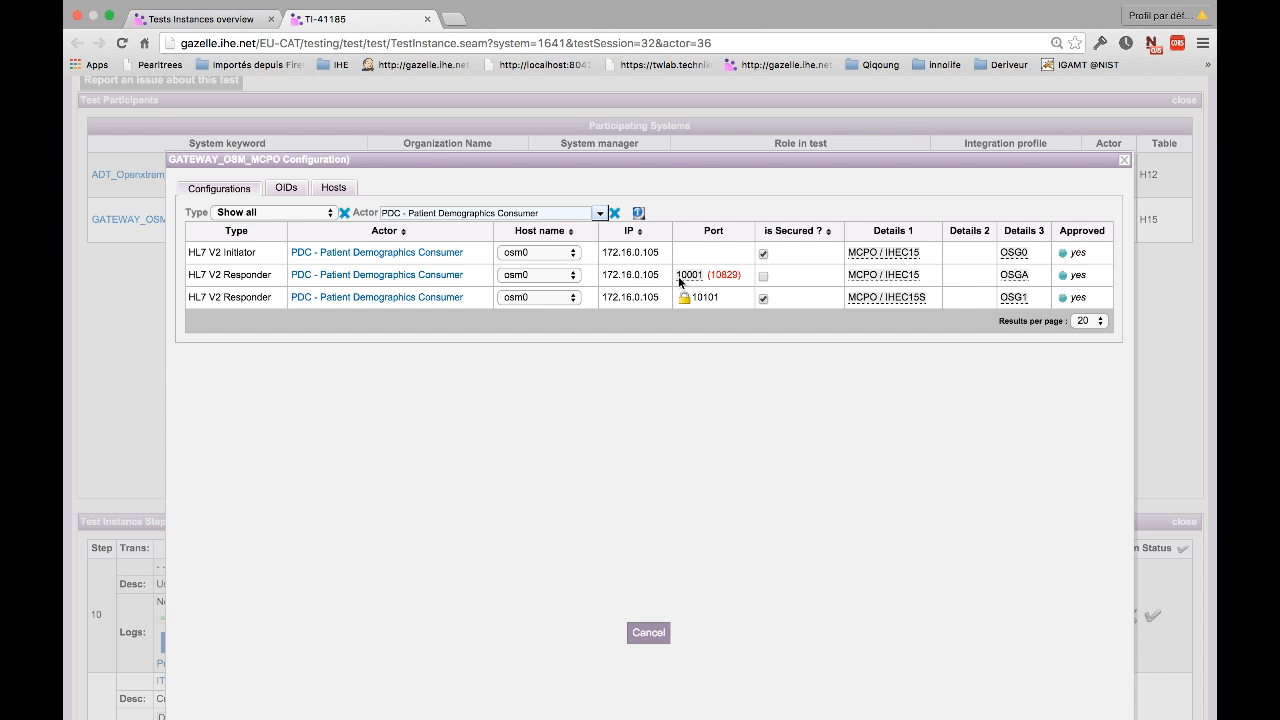
{"action": "left_click", "coordinate": [644, 640]}
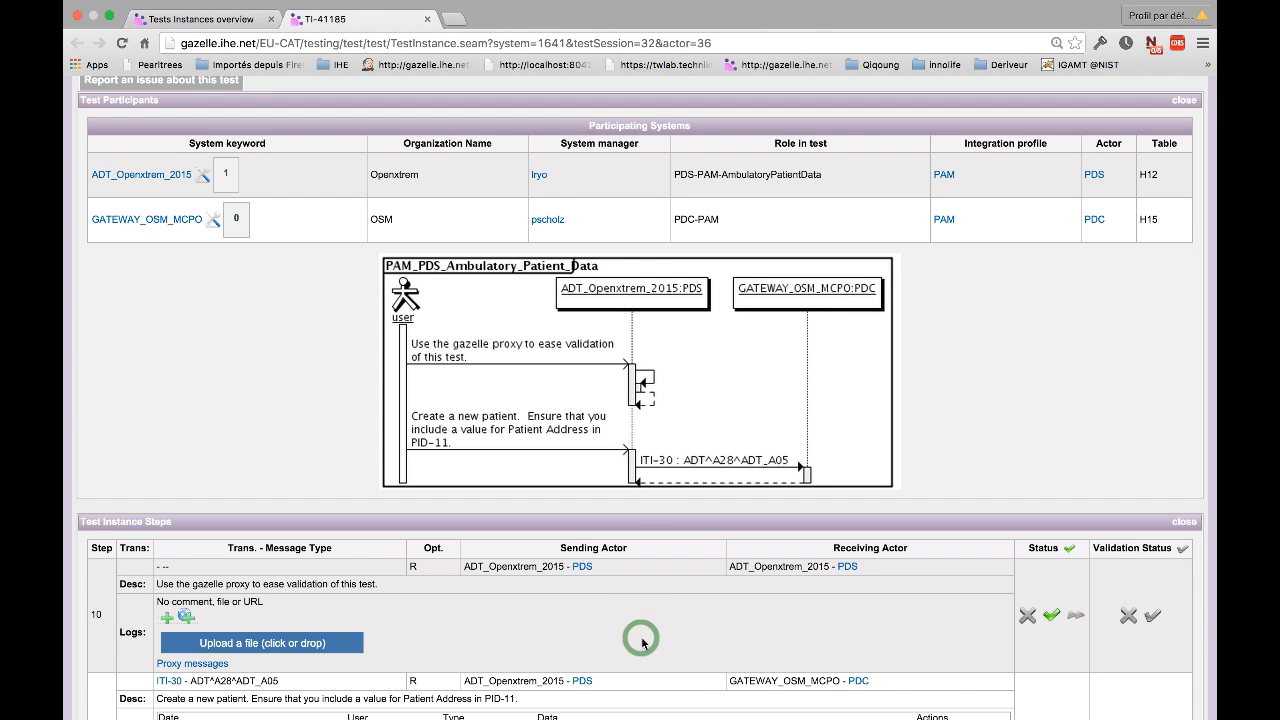
- Open the proxy messages for test step 20 and examine the message filter and the list of captured messages
{"action": "scroll", "coordinate": [641, 636], "scroll_direction": "down", "scroll_amount": 5}
{"action": "scroll", "coordinate": [641, 636], "scroll_direction": "down", "scroll_amount": 2}
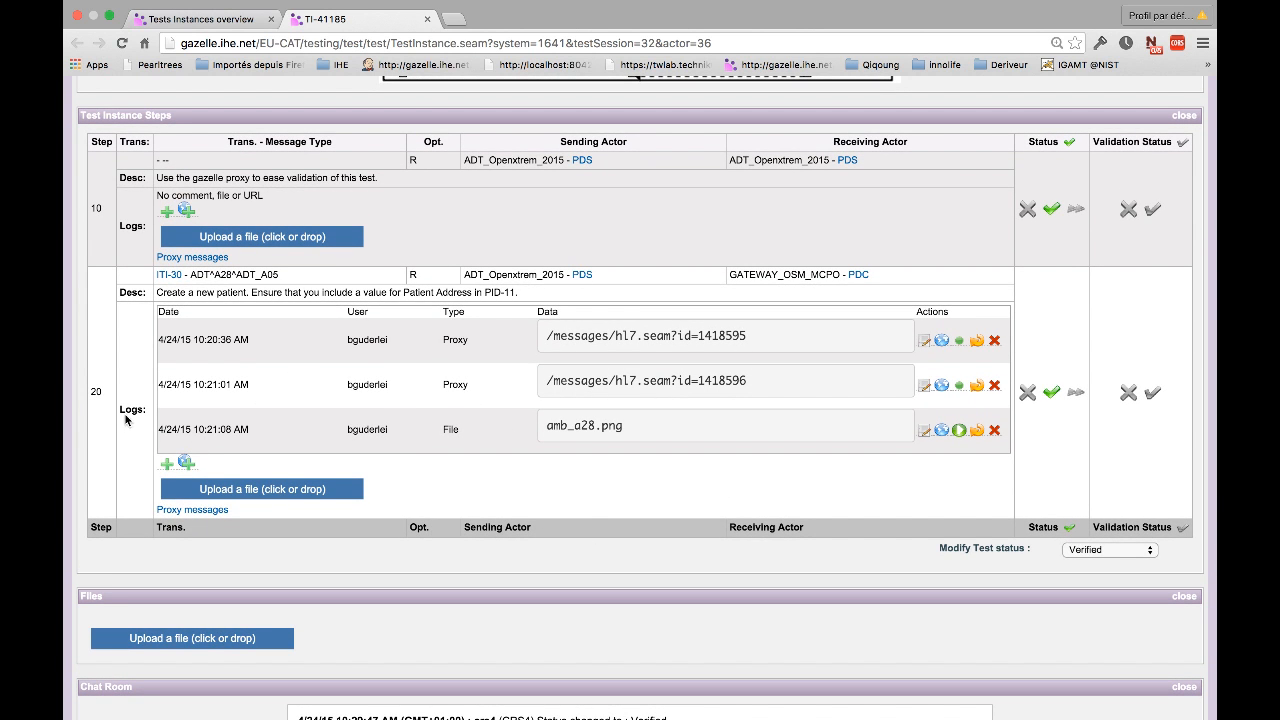
{"action": "left_click", "coordinate": [170, 511]}
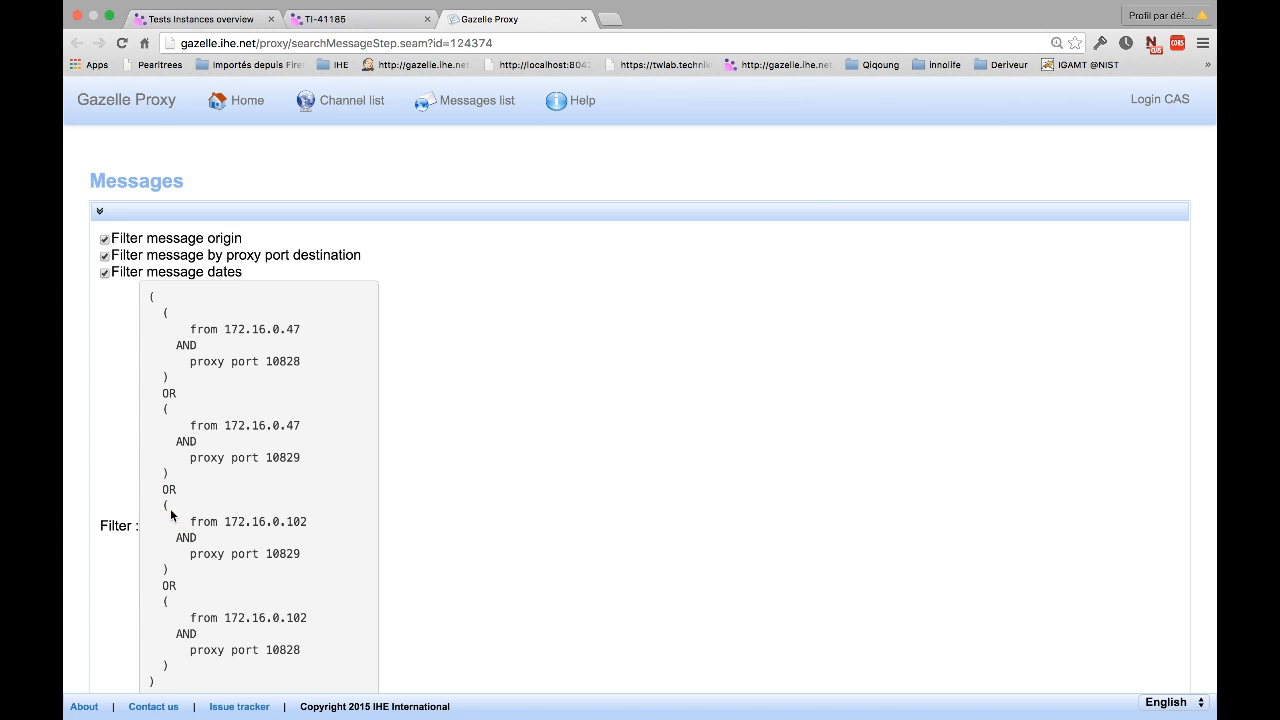
{"action": "scroll", "coordinate": [170, 514], "scroll_direction": "down", "scroll_amount": 2}
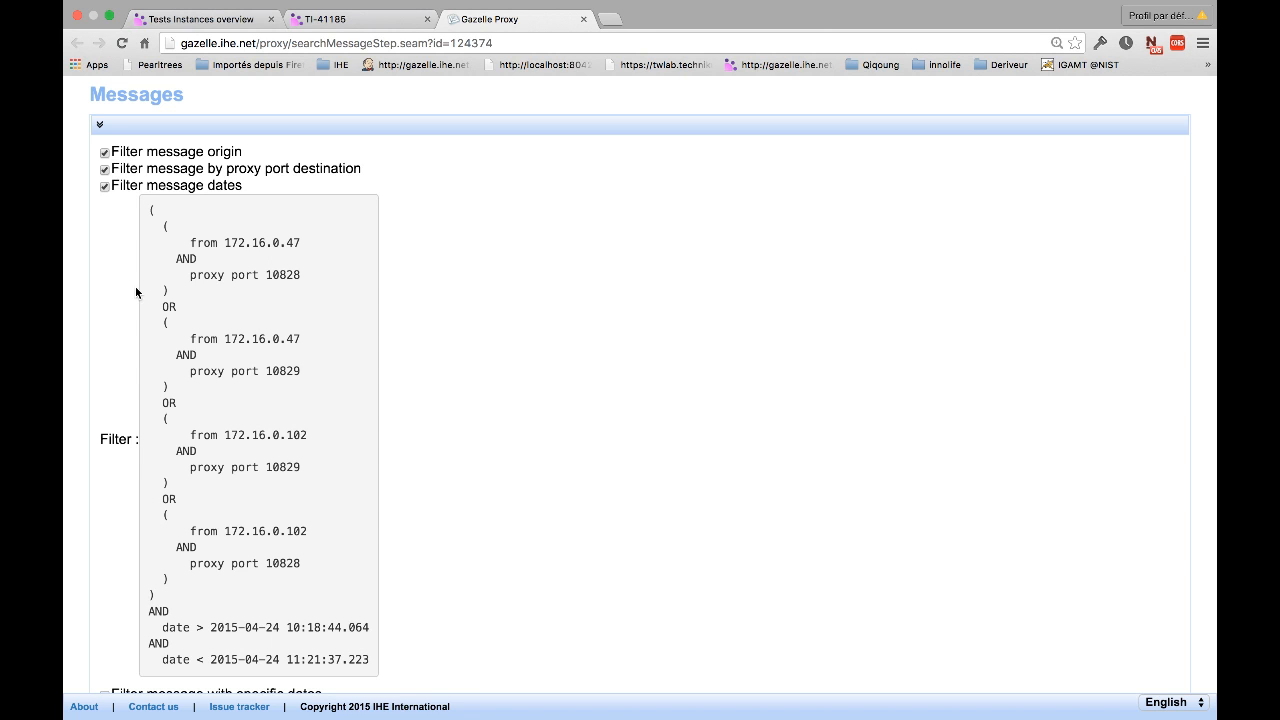
{"action": "scroll", "coordinate": [160, 445], "scroll_direction": "down", "scroll_amount": 3}
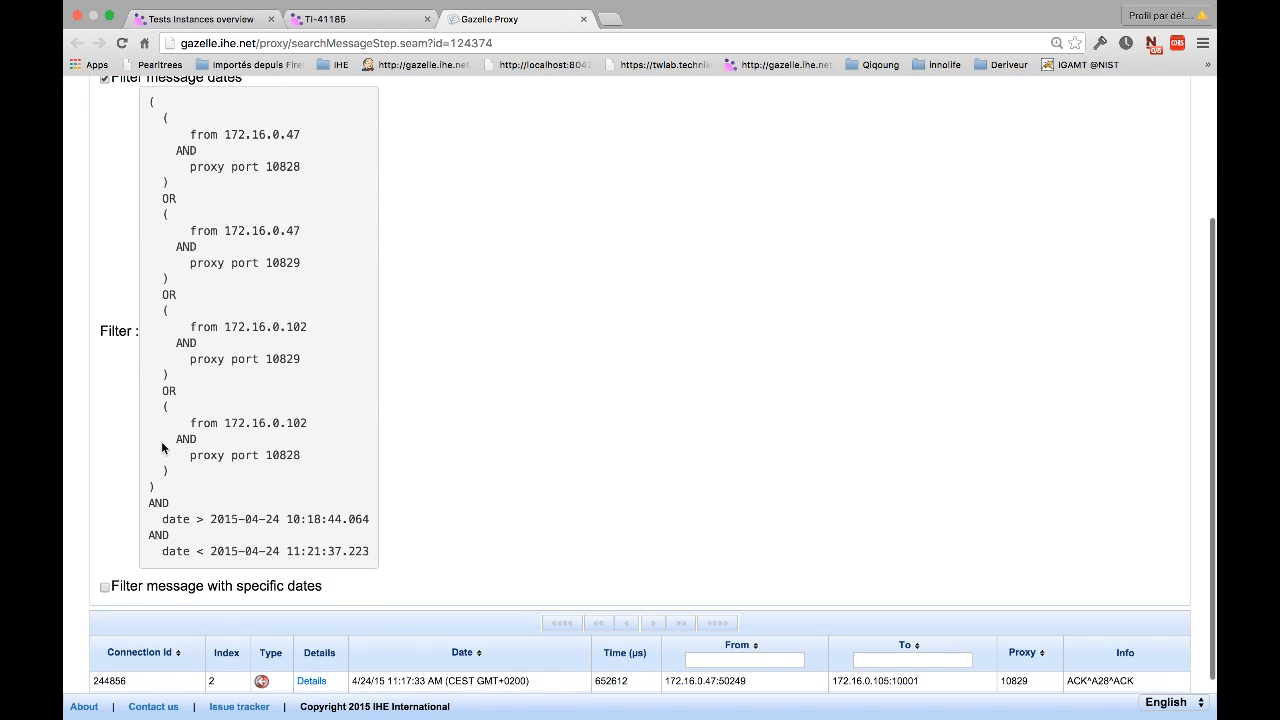
{"action": "scroll", "coordinate": [162, 448], "scroll_direction": "down", "scroll_amount": 2}
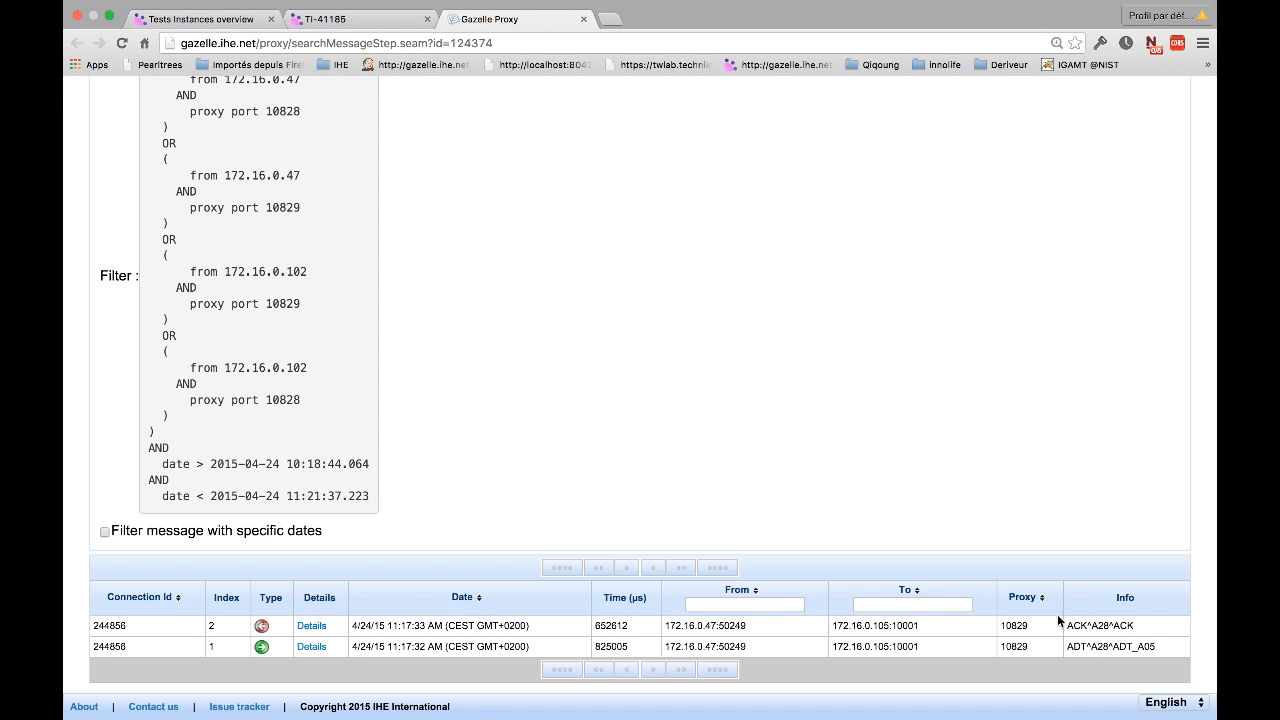
- Open the details of the ADT^A28^ADT_A05 message, look at message index 2, and return to index 1
{"action": "left_click", "coordinate": [310, 646]}
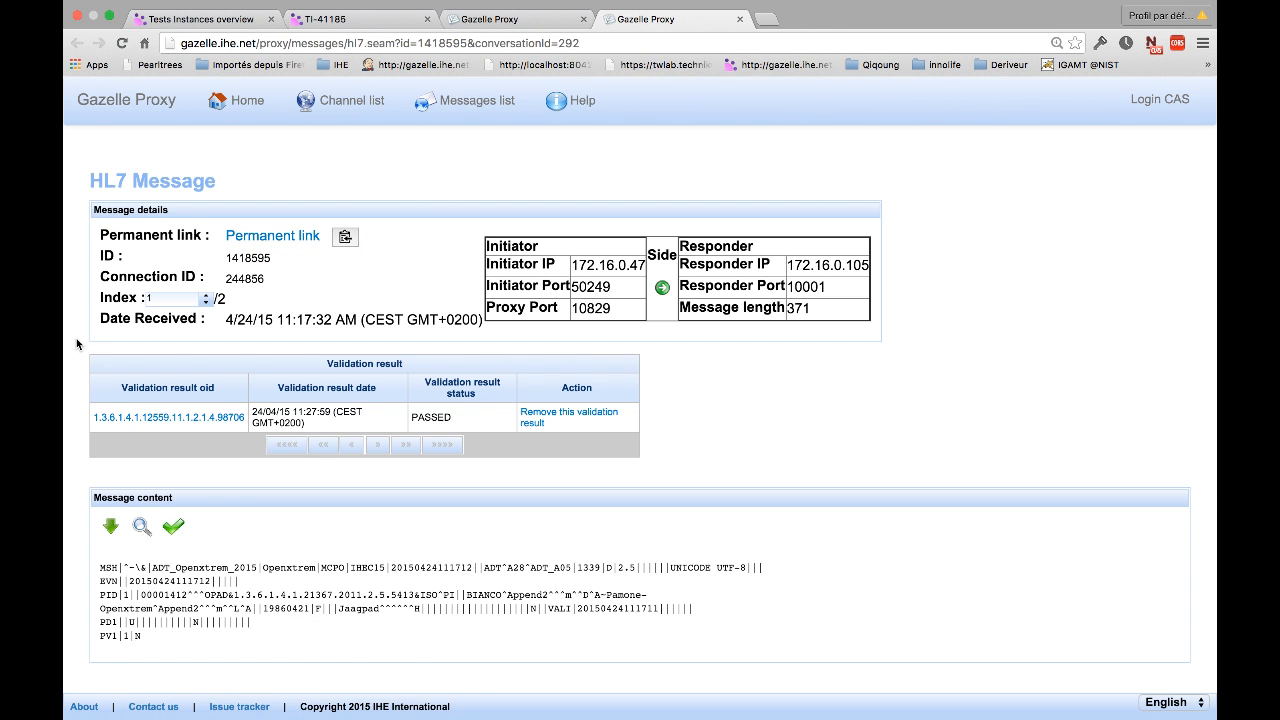
{"action": "left_click", "coordinate": [206, 296]}
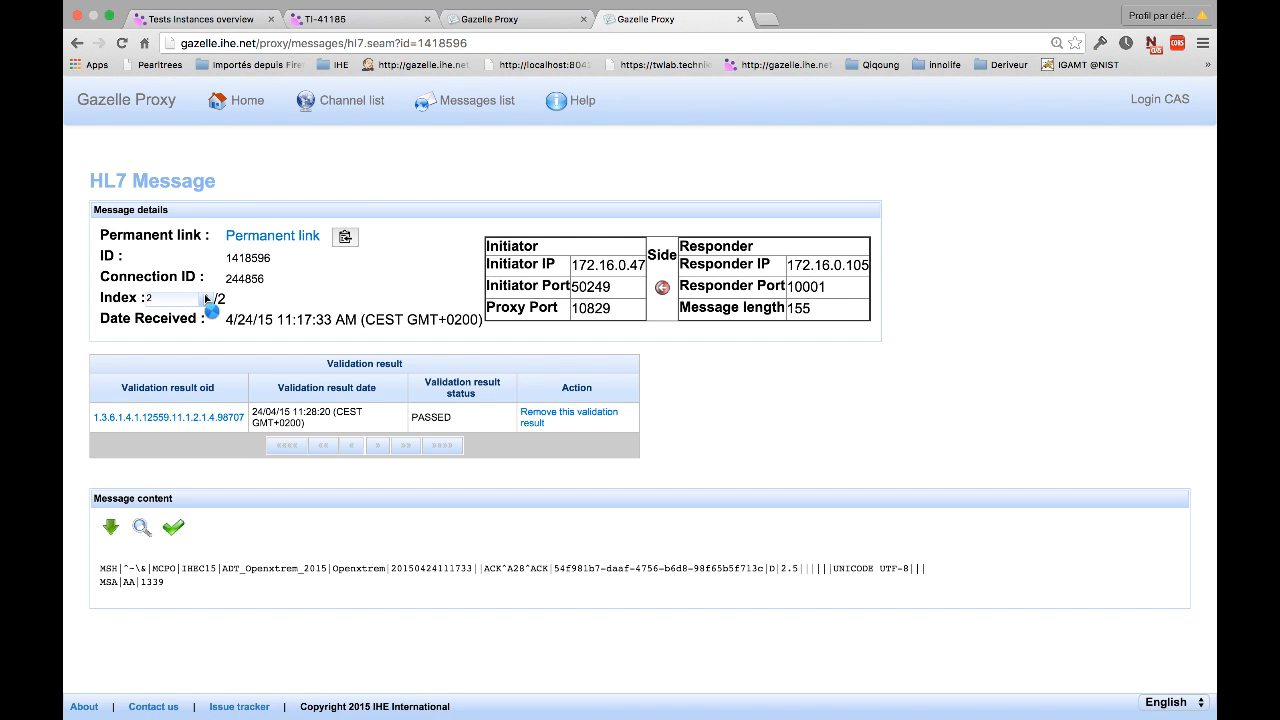
{"action": "left_click", "coordinate": [206, 302]}
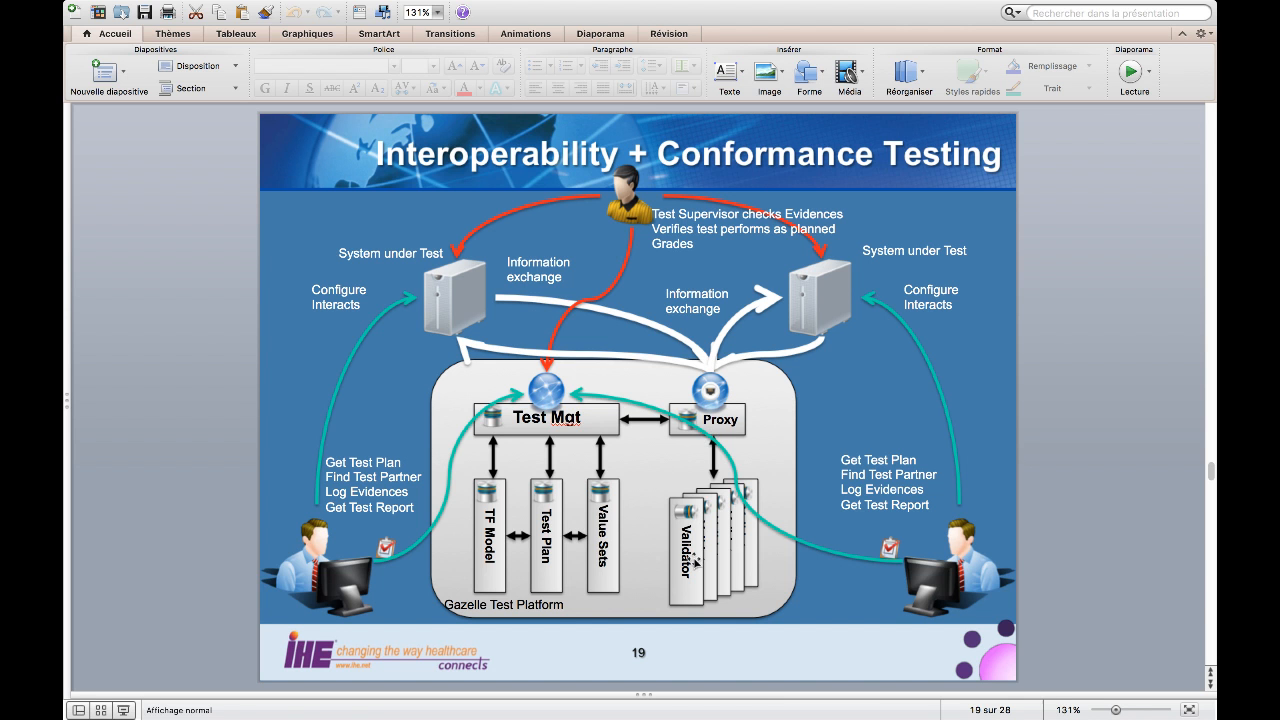
- Switch back from the presentation to the browser, view the raw HL7 message content separately, and return to the message details
{"action": "key", "text": "ctrl+Left"}
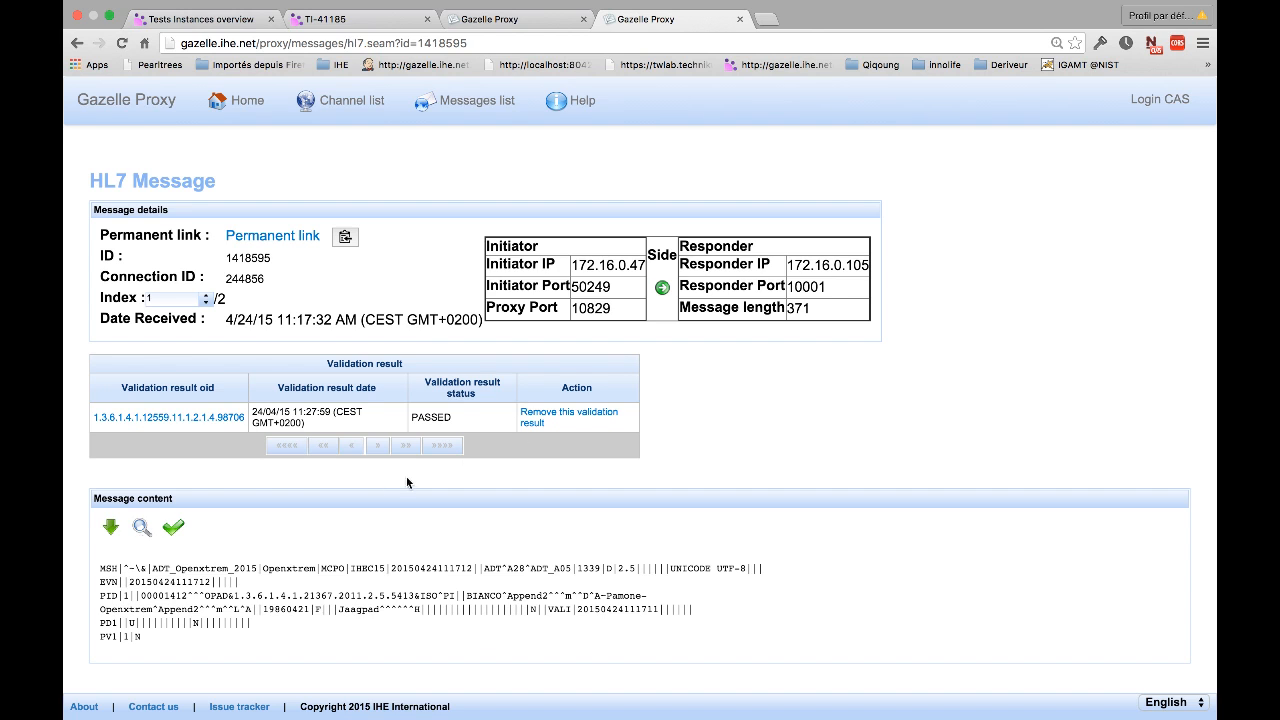
{"action": "left_click", "coordinate": [141, 530]}
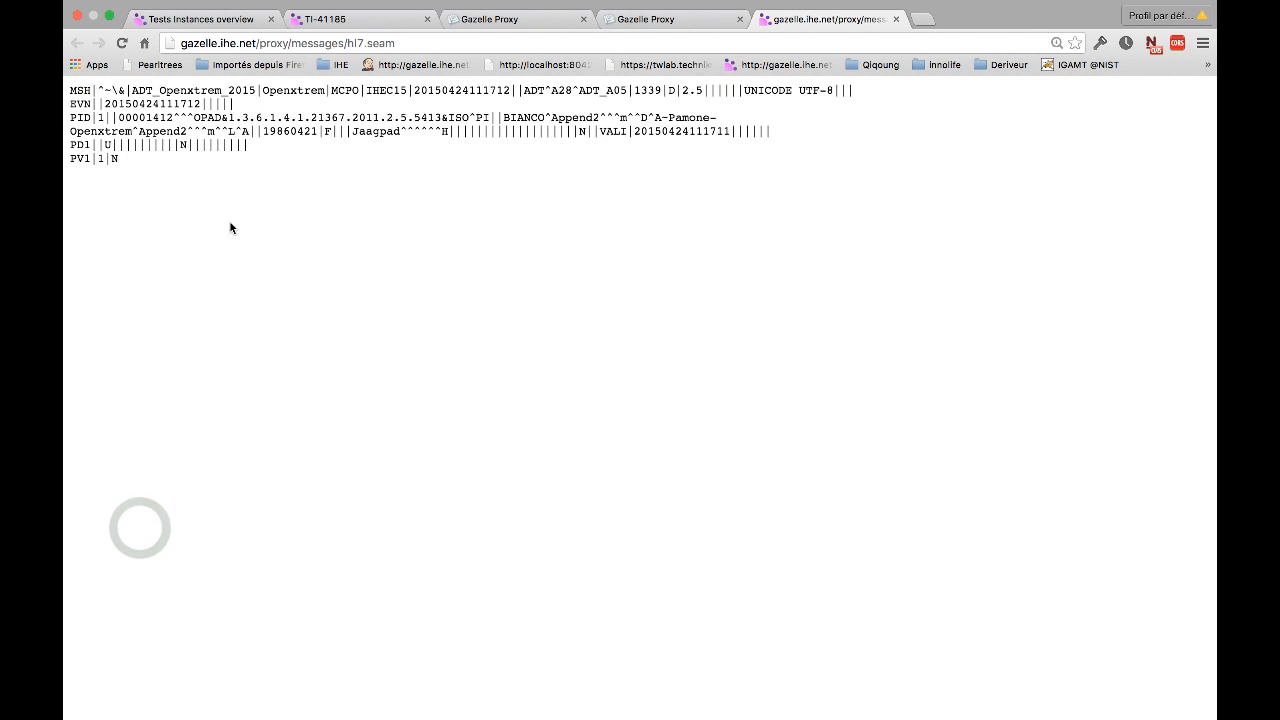
{"action": "left_click", "coordinate": [662, 19]}
- Send the HL7 message to the external validation service and choose the HL7v2 validator with the IHE extension
{"action": "left_click", "coordinate": [166, 530]}
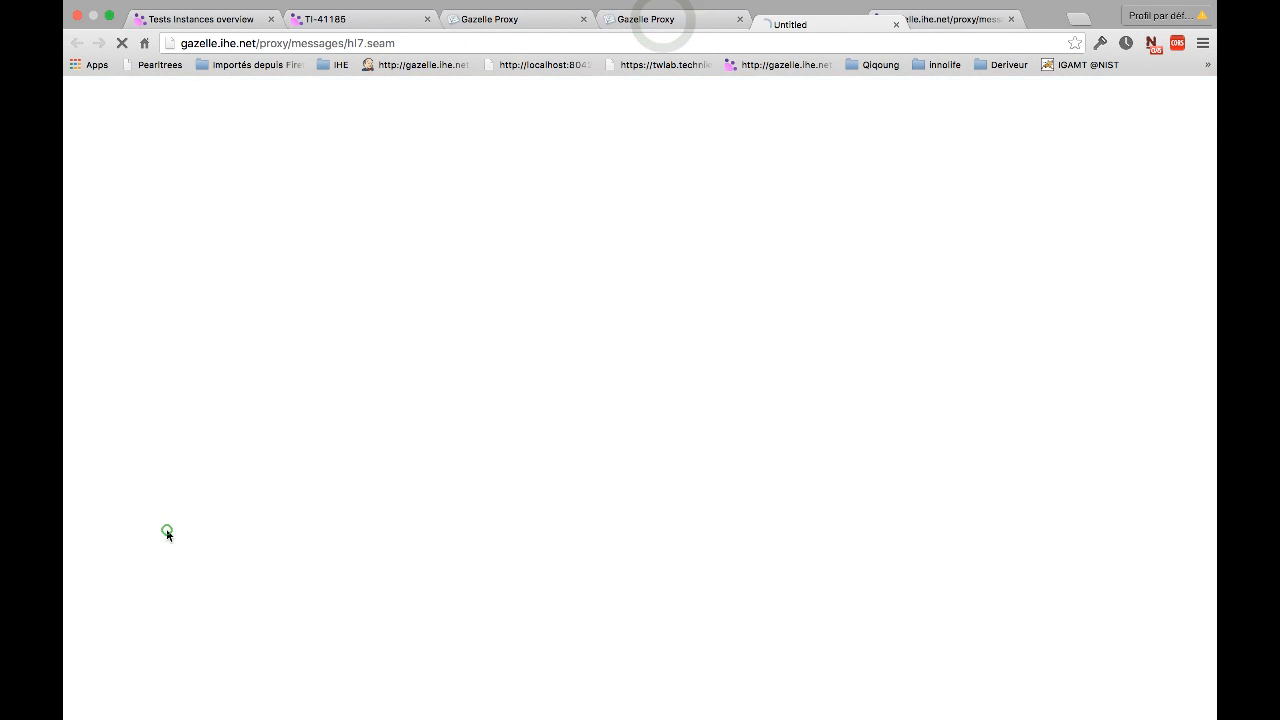
{"action": "left_click", "coordinate": [166, 538]}
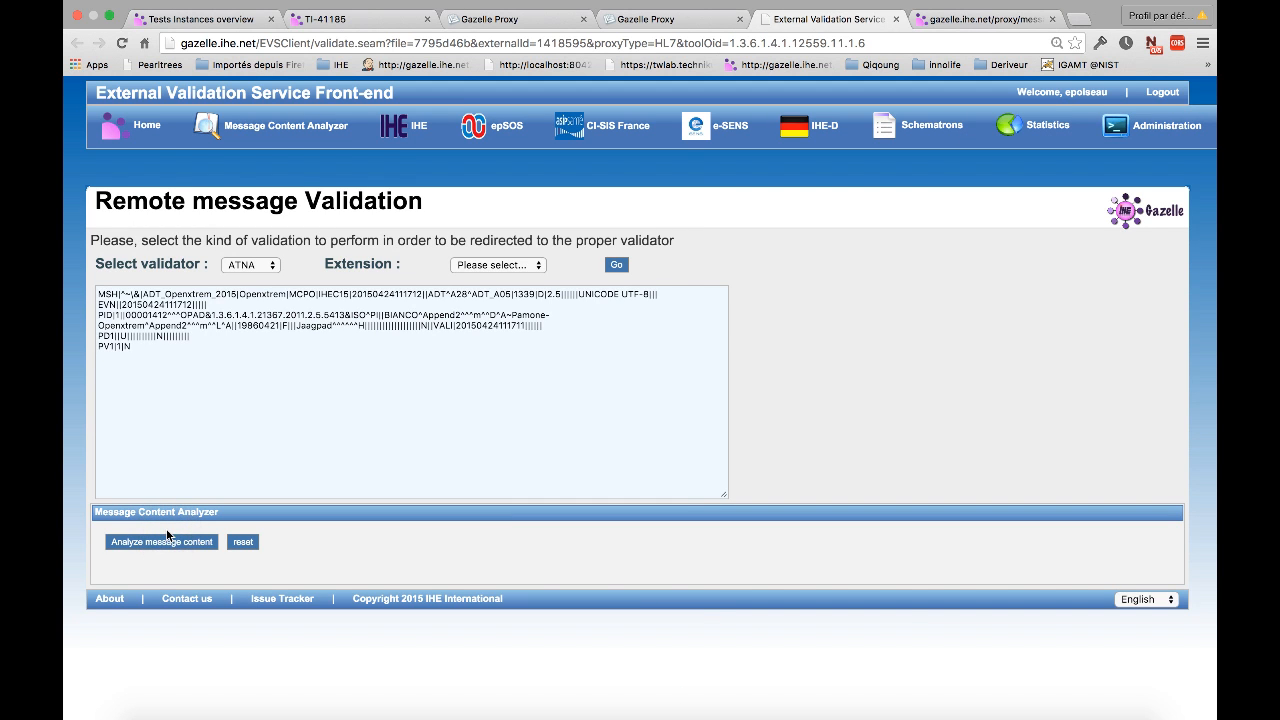
{"action": "left_click", "coordinate": [246, 264]}
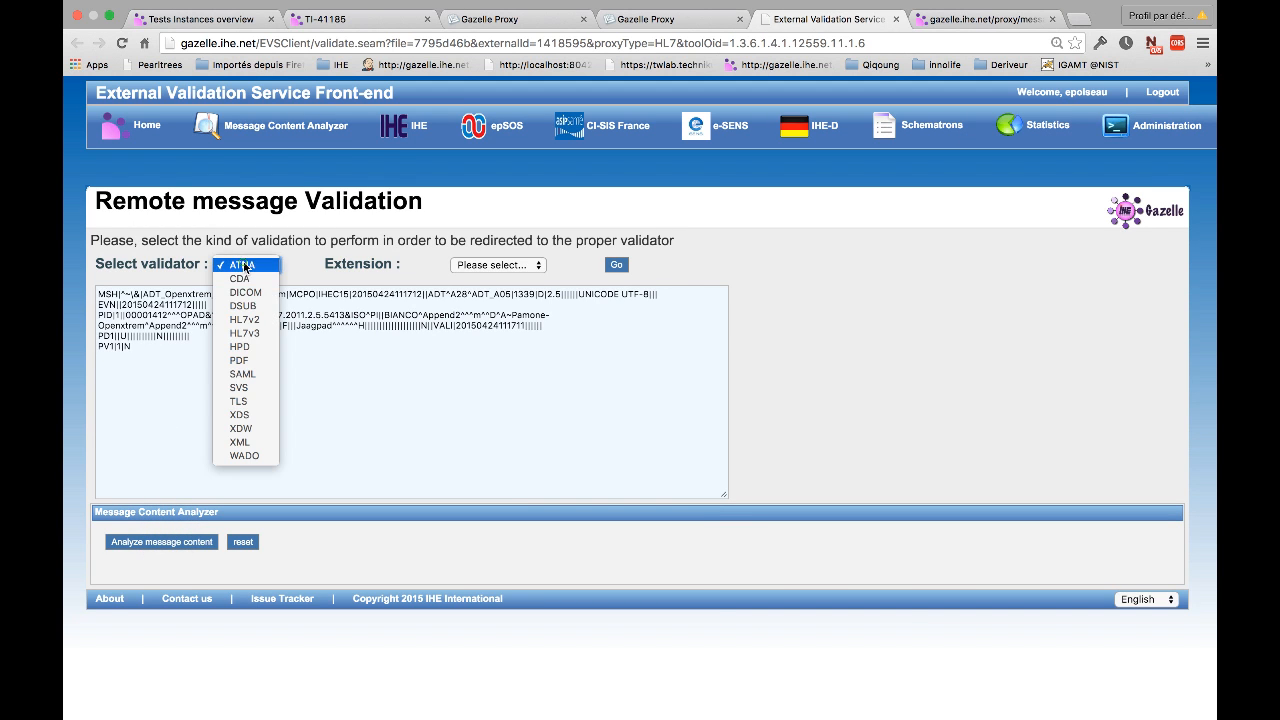
{"action": "left_click", "coordinate": [244, 319]}
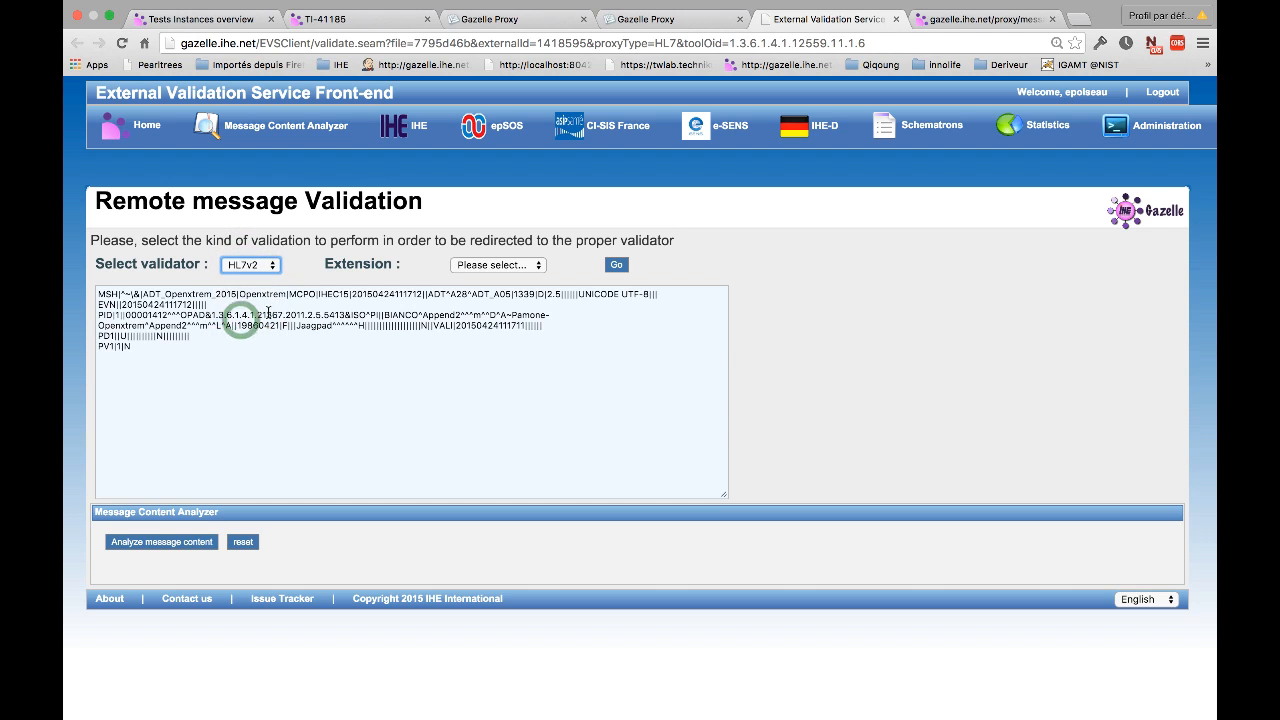
{"action": "left_click", "coordinate": [474, 266]}
{"action": "left_click", "coordinate": [477, 291]}
{"action": "left_click", "coordinate": [616, 265]}
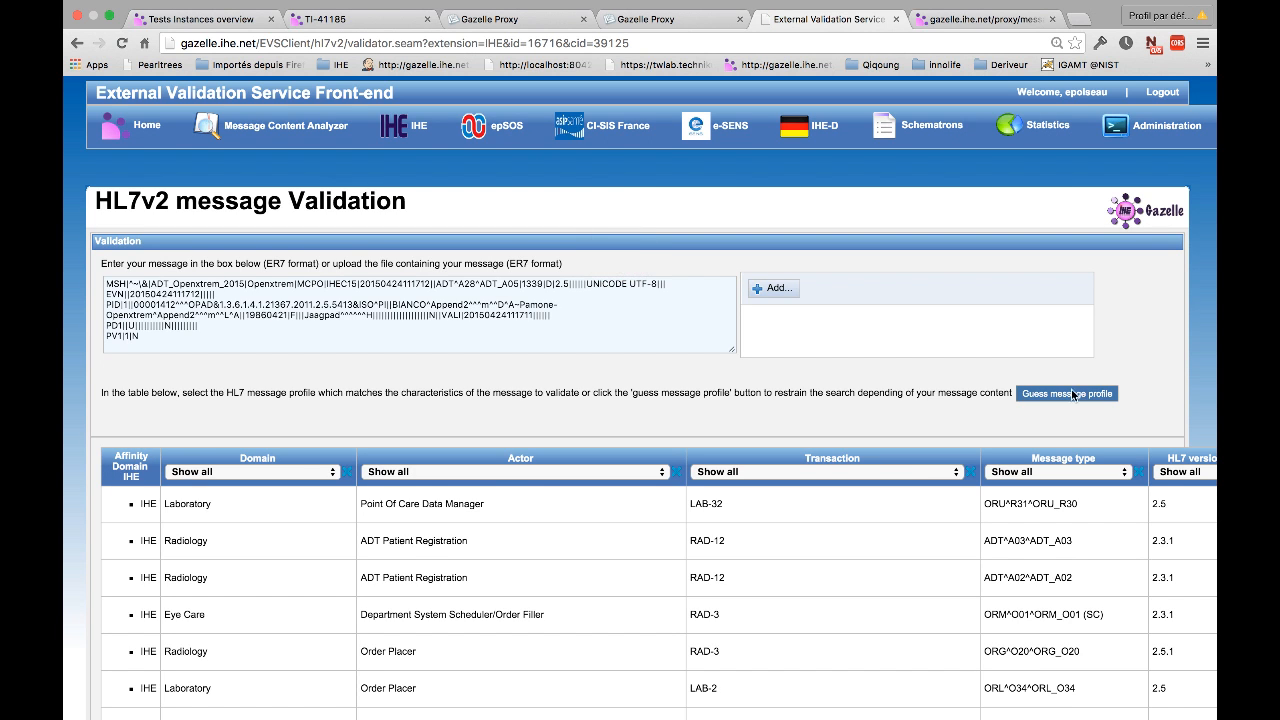
- Validate the message against the guessed ITI-30 ADT^A28^ADT_A05 profile and send the result back to the proxy
{"action": "left_click", "coordinate": [1068, 394]}
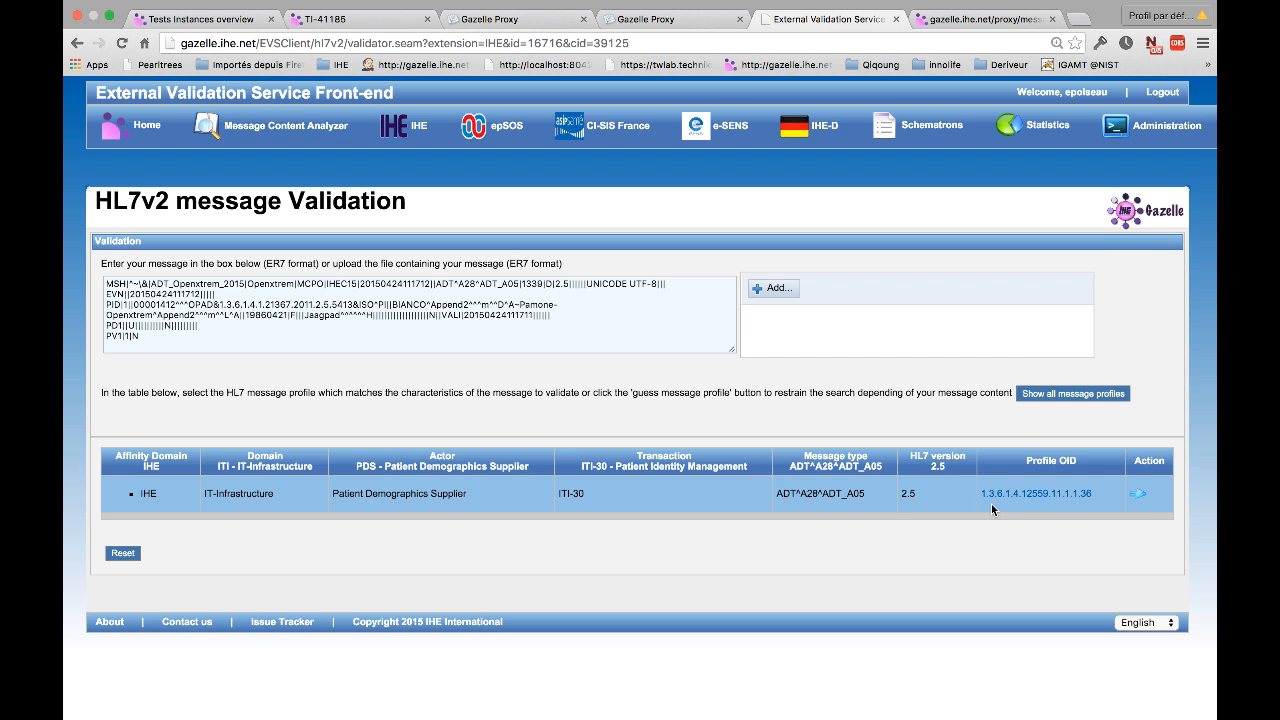
{"action": "left_click", "coordinate": [1138, 494]}
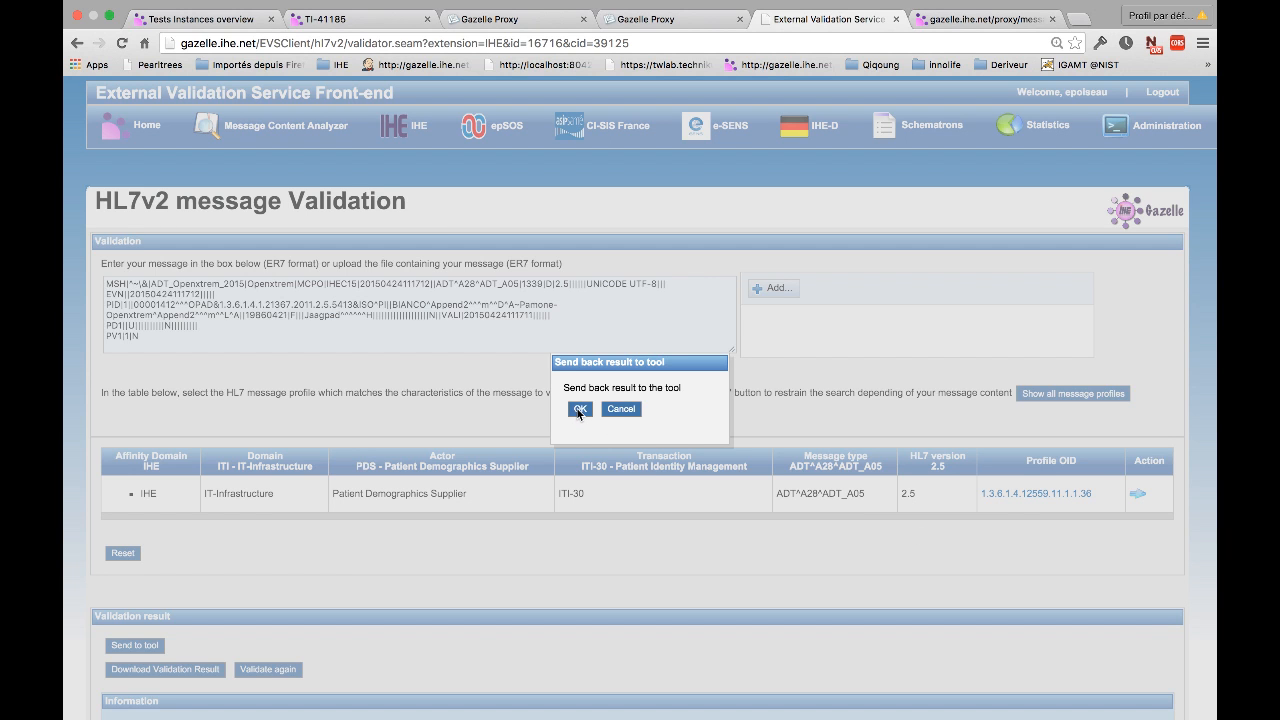
{"action": "left_click", "coordinate": [578, 410]}
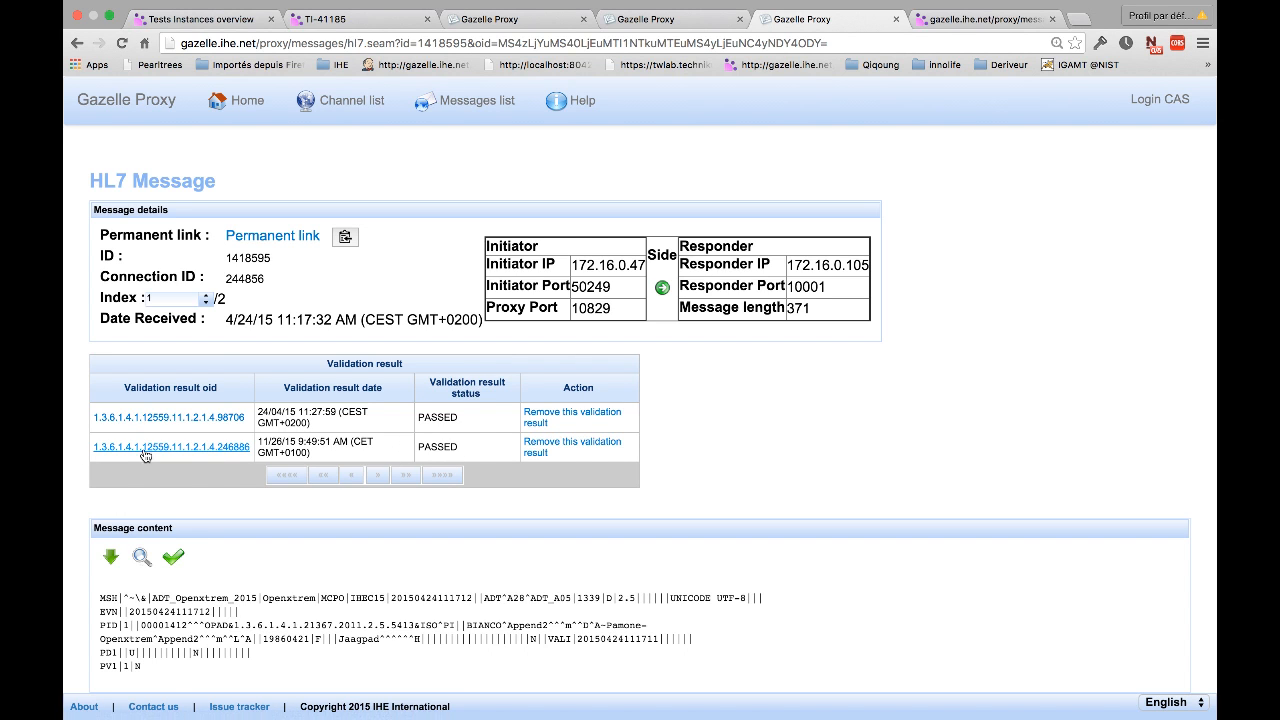
- Open the newest validation result of the HL7 message separately and examine its warnings and detailed report entries
{"action": "left_click", "coordinate": [225, 453]}
{"action": "right_click", "coordinate": [225, 453]}
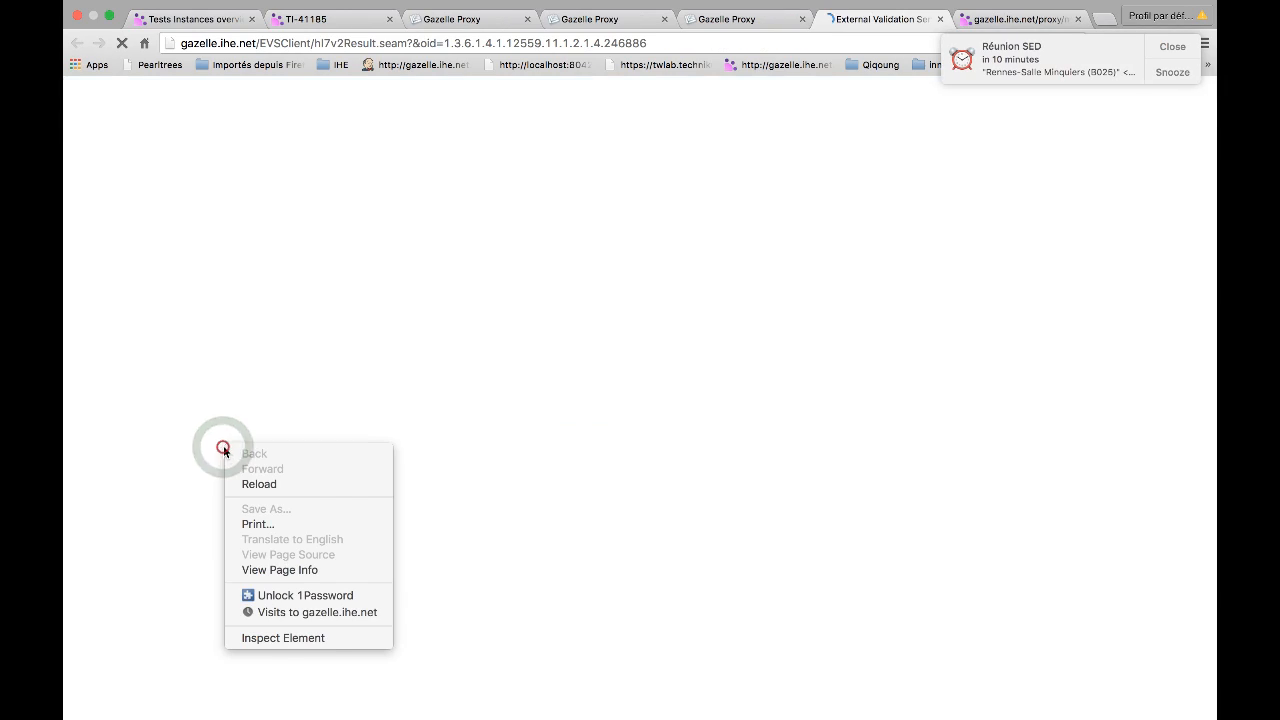
{"action": "left_click", "coordinate": [441, 283]}
{"action": "scroll", "coordinate": [442, 289], "scroll_direction": "down", "scroll_amount": 10}
{"action": "scroll", "coordinate": [441, 289], "scroll_direction": "up", "scroll_amount": 15}
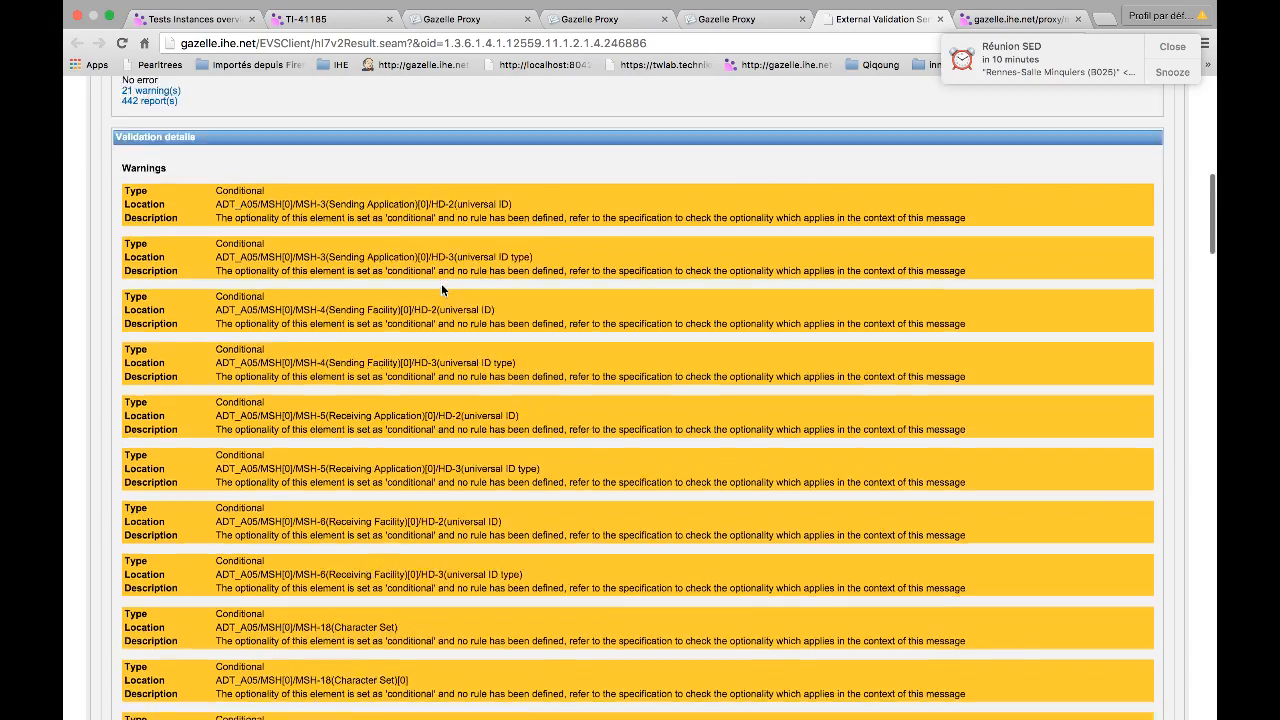
{"action": "scroll", "coordinate": [441, 283], "scroll_direction": "down", "scroll_amount": 20}
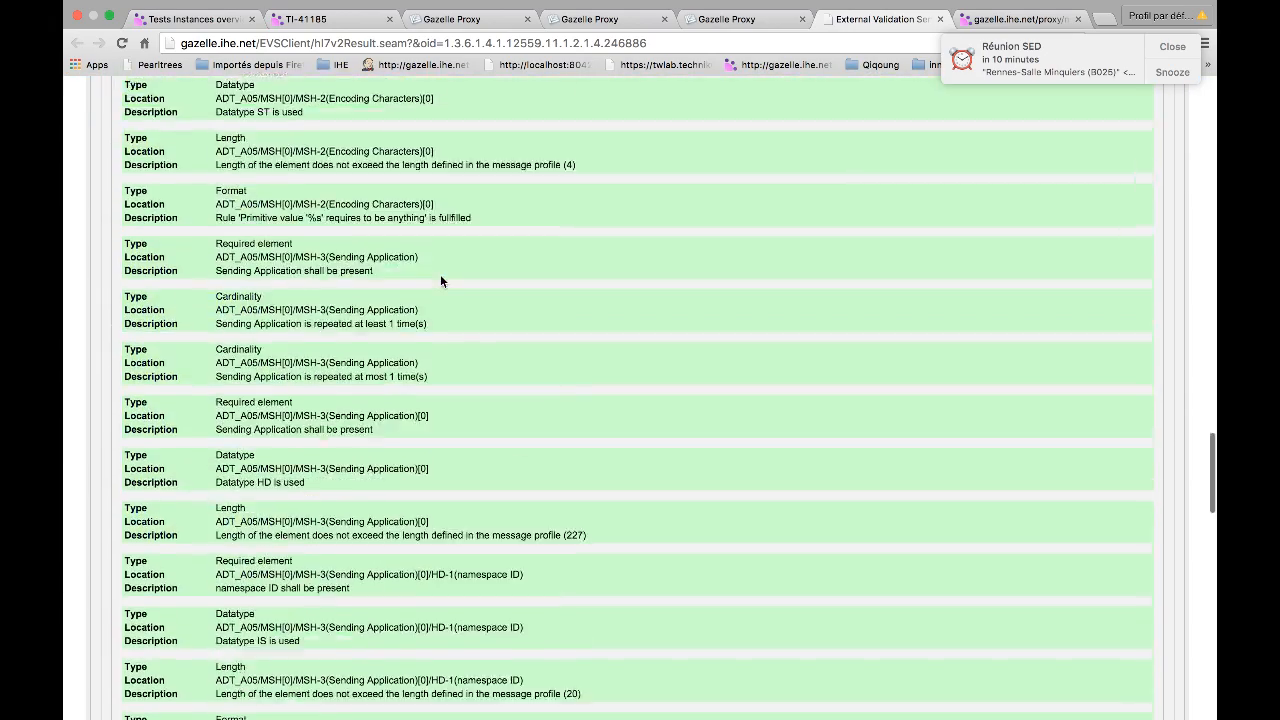
{"action": "scroll", "coordinate": [440, 274], "scroll_direction": "down", "scroll_amount": 5}
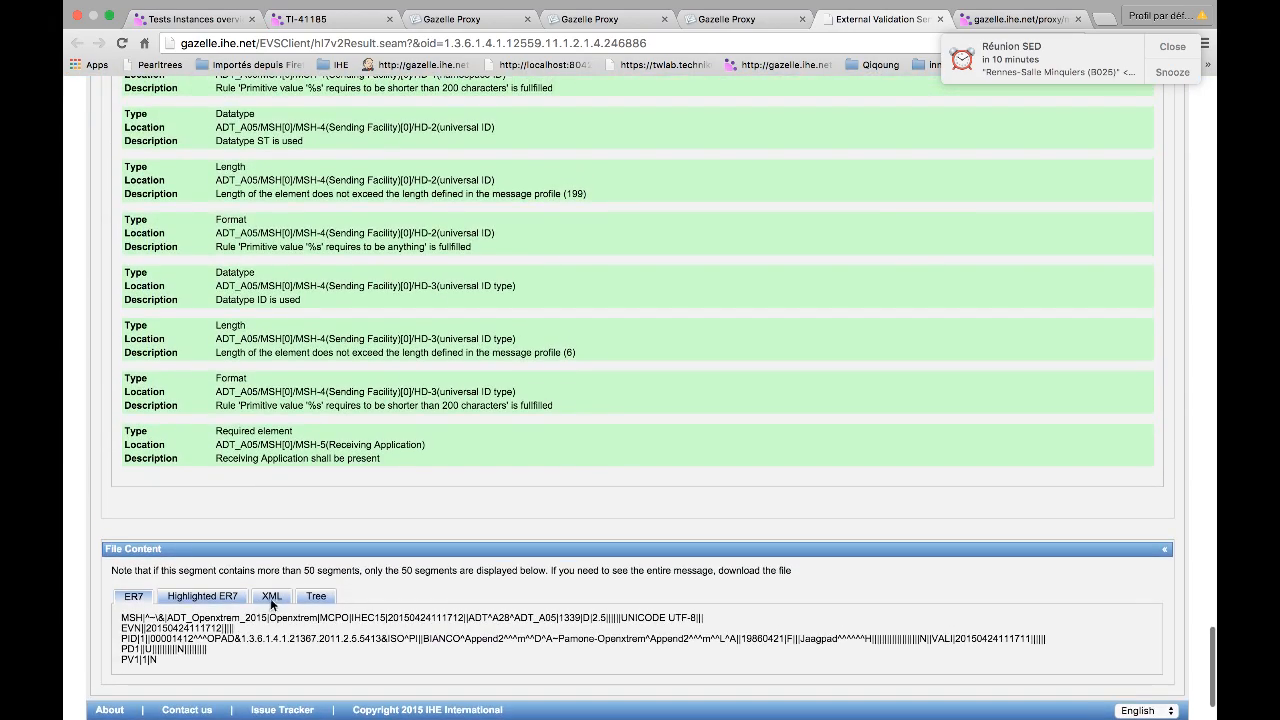
- Inspect the file content as XML and as a tree, expanding ADT_A05 through PID and PID.11 to XAD.1
{"action": "left_click", "coordinate": [270, 597]}
{"action": "left_click", "coordinate": [316, 596]}
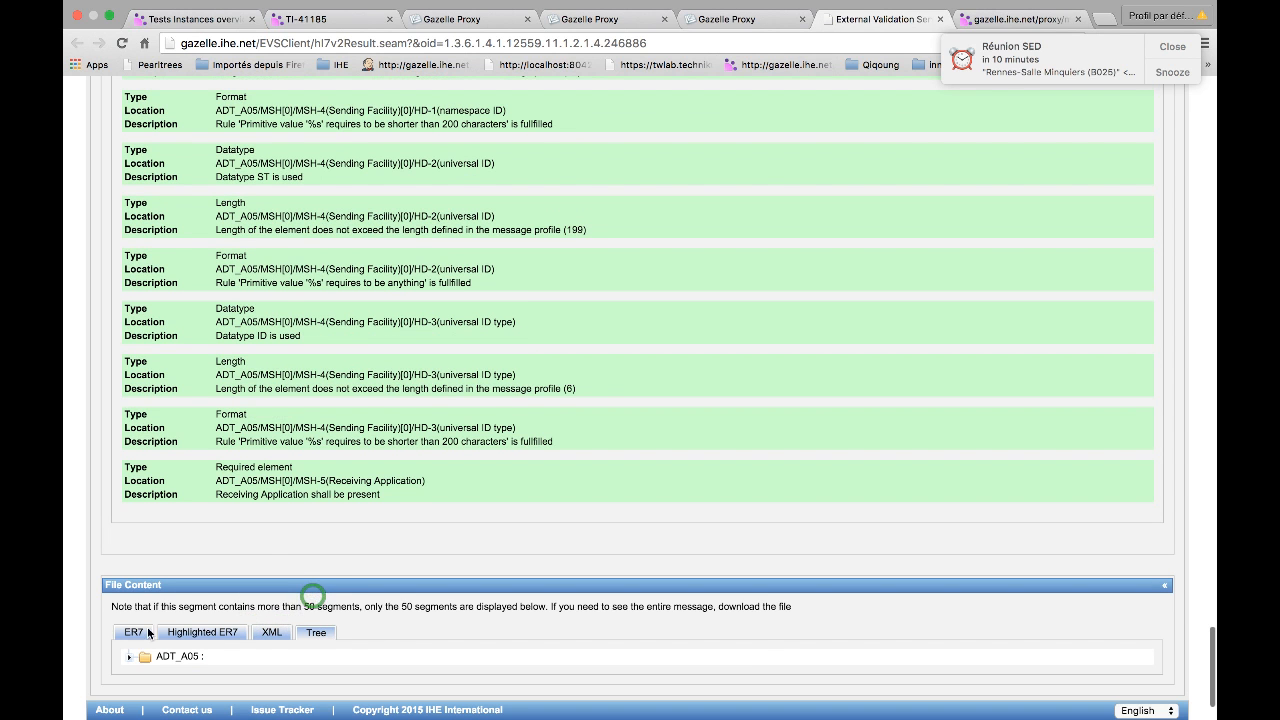
{"action": "left_click", "coordinate": [128, 657]}
{"action": "scroll", "coordinate": [135, 645], "scroll_direction": "down", "scroll_amount": 2}
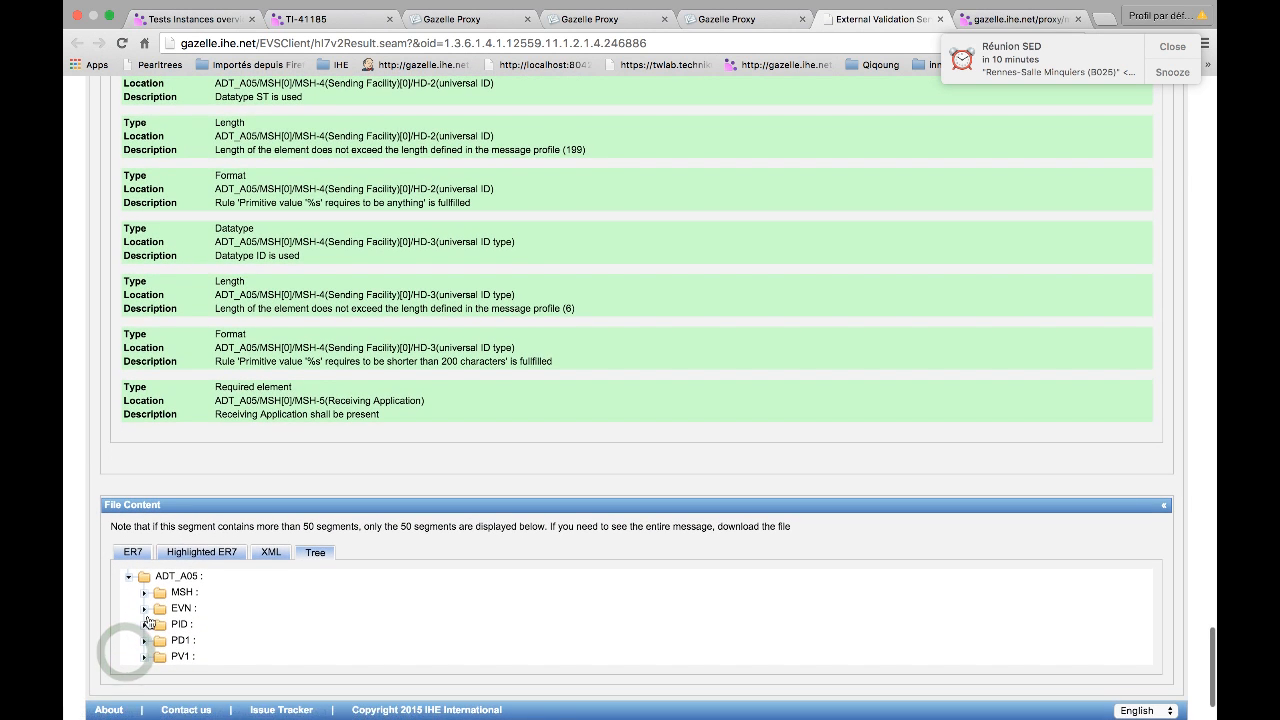
{"action": "left_click", "coordinate": [143, 626]}
{"action": "scroll", "coordinate": [143, 626], "scroll_direction": "down", "scroll_amount": 3}
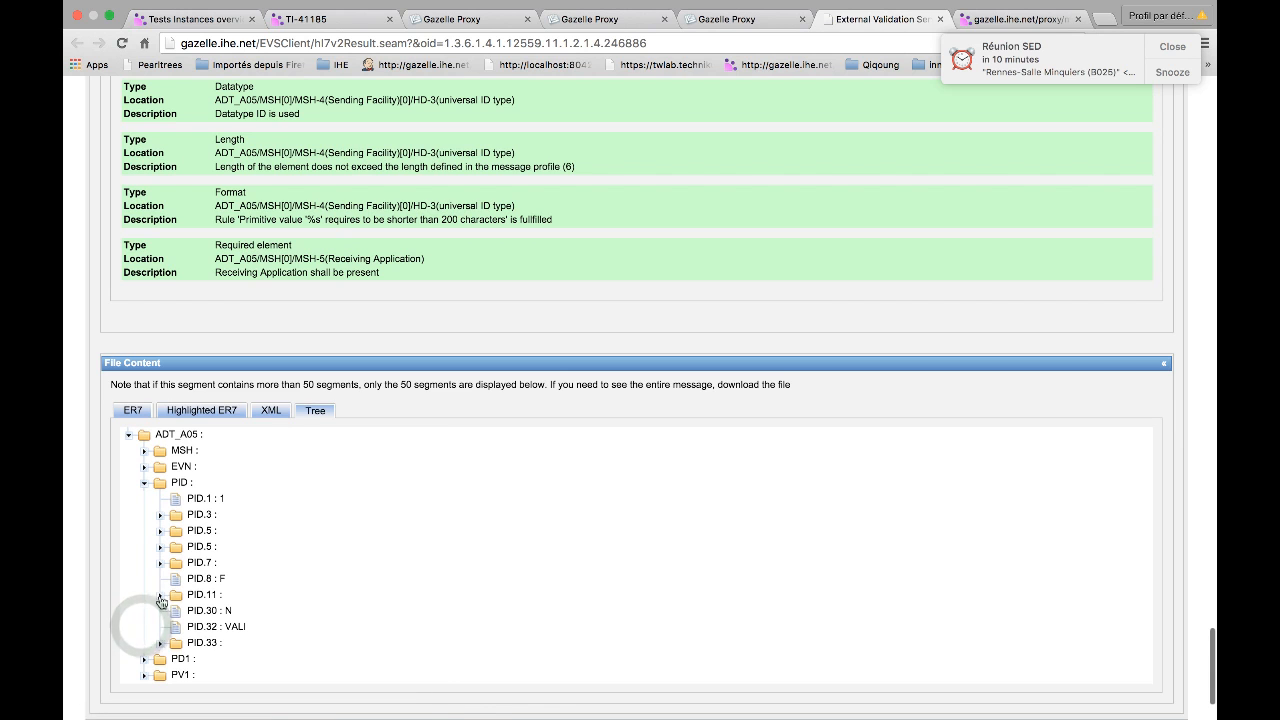
{"action": "left_click", "coordinate": [161, 598]}
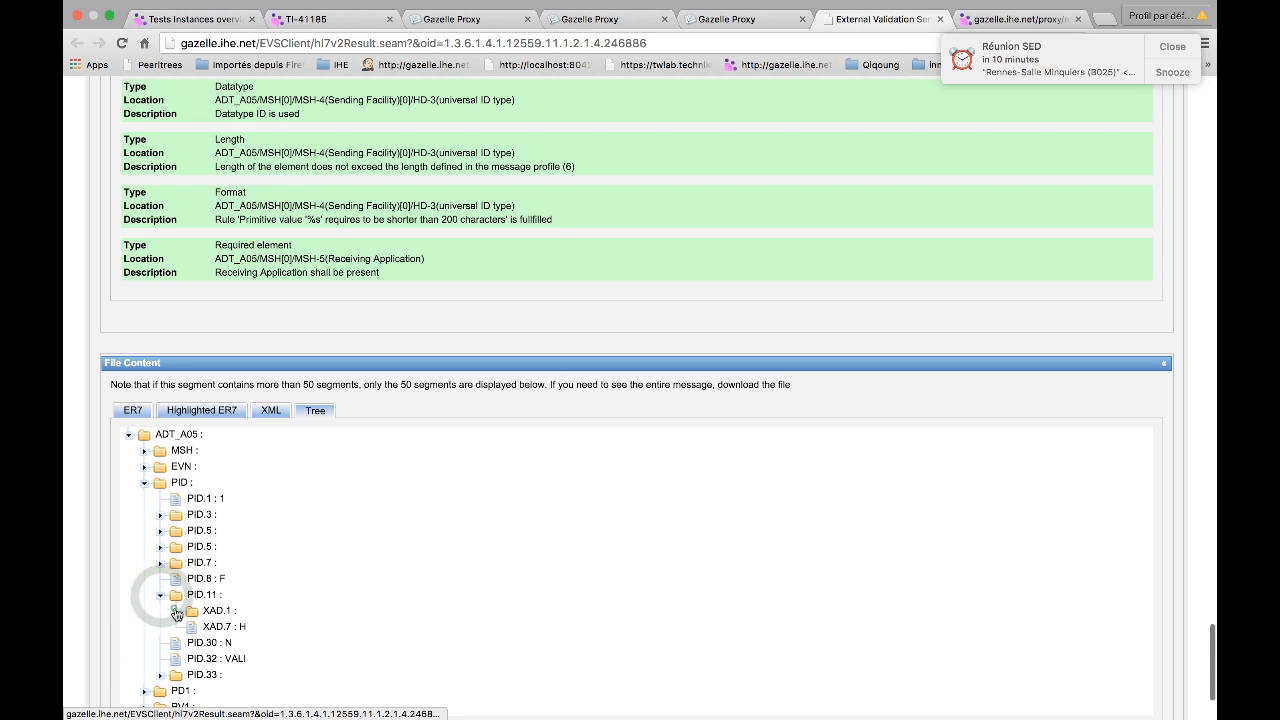
{"action": "left_click", "coordinate": [176, 610]}
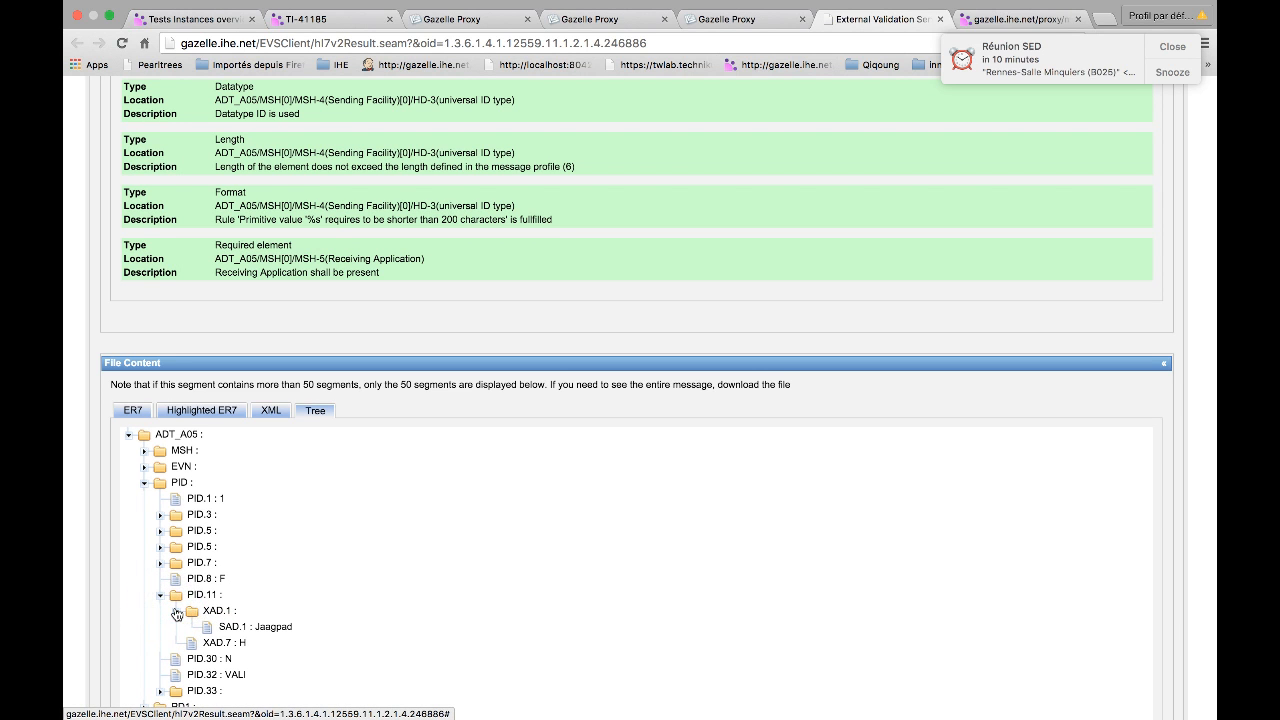
{"action": "scroll", "coordinate": [176, 614], "scroll_direction": "up", "scroll_amount": 10}
{"action": "scroll", "coordinate": [176, 614], "scroll_direction": "up", "scroll_amount": 20}
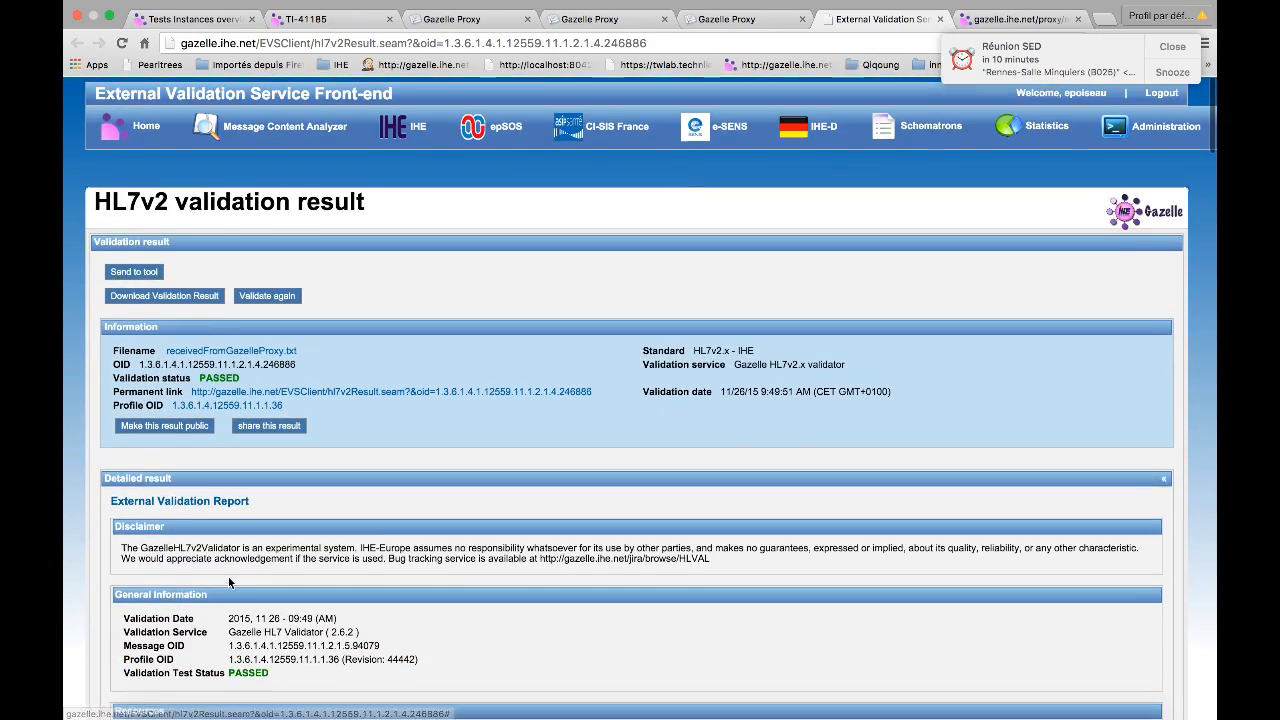
{"action": "left_click", "coordinate": [1170, 66]}
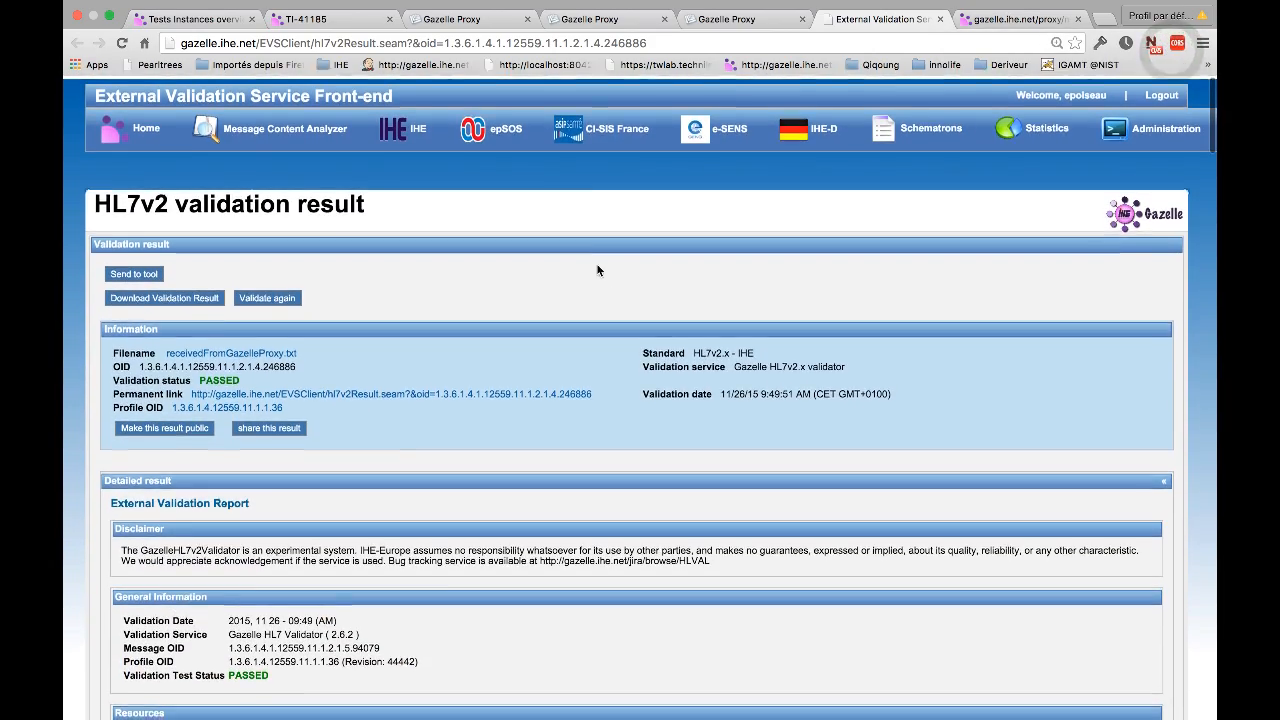
- Return to the proxy's HL7 message details for message 1418595 and copy its permanent link
{"action": "left_click", "coordinate": [722, 19]}
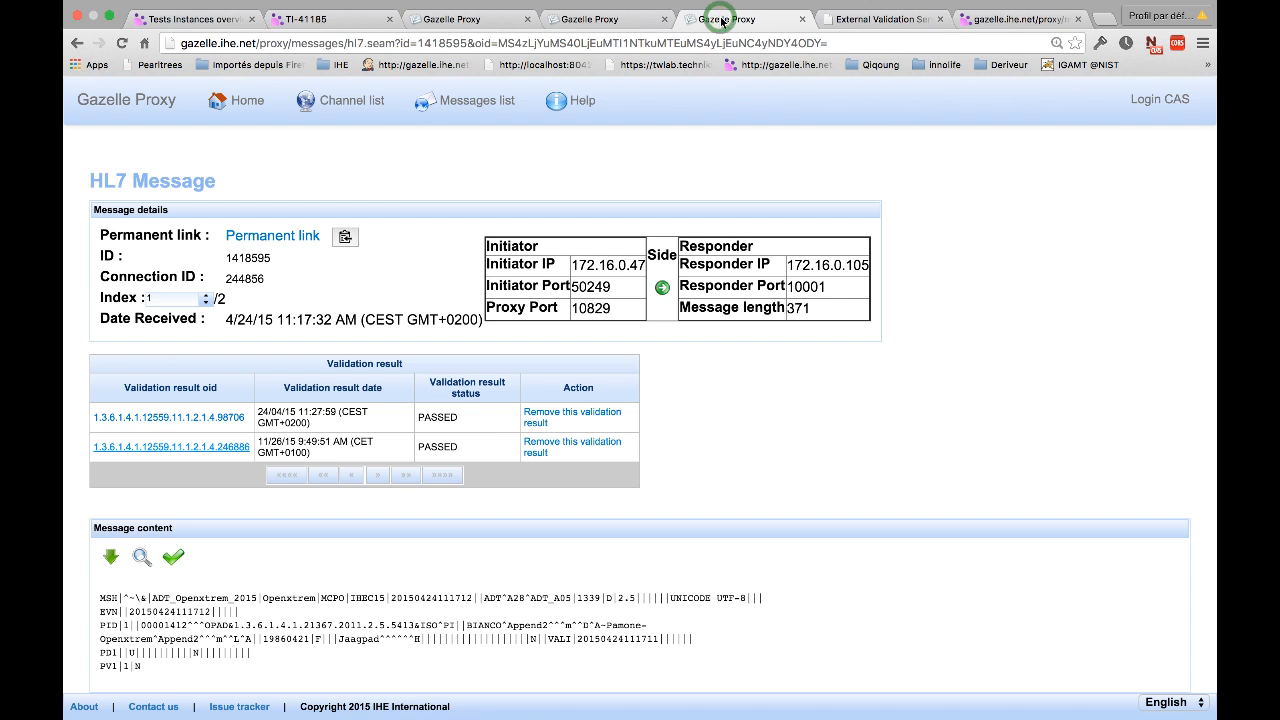
{"action": "left_click", "coordinate": [305, 19]}
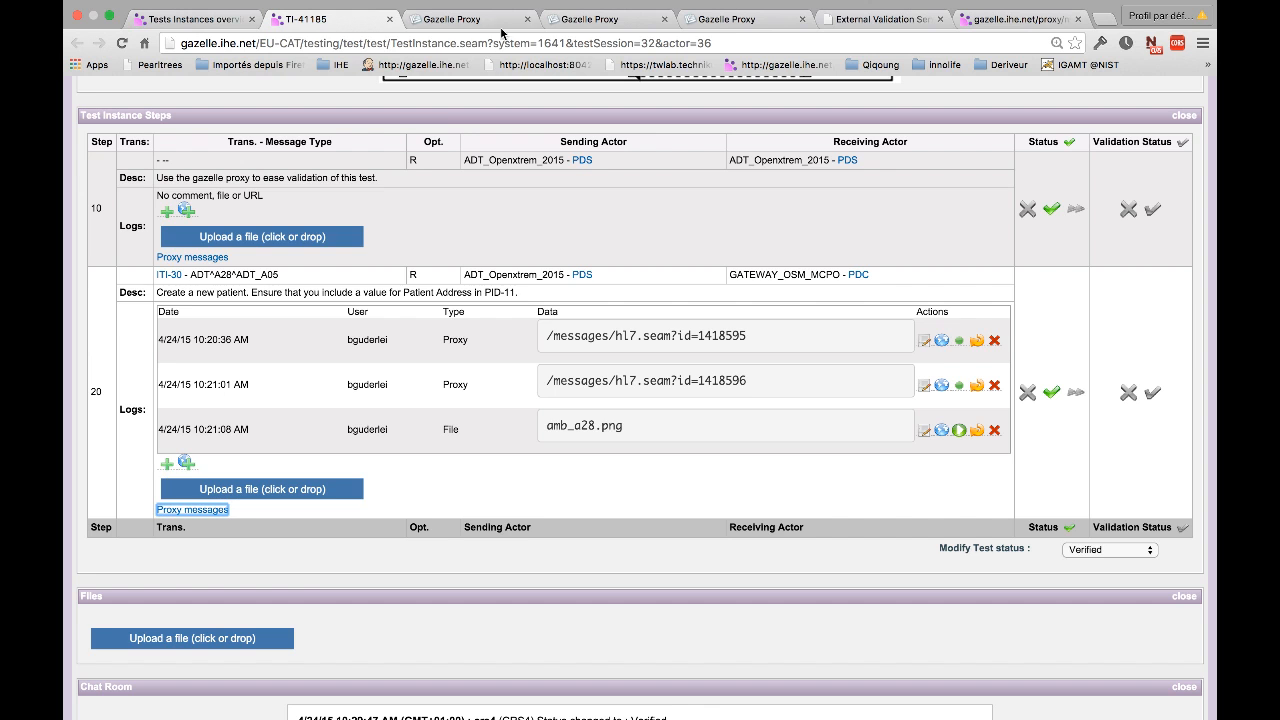
{"action": "left_click", "coordinate": [590, 19]}
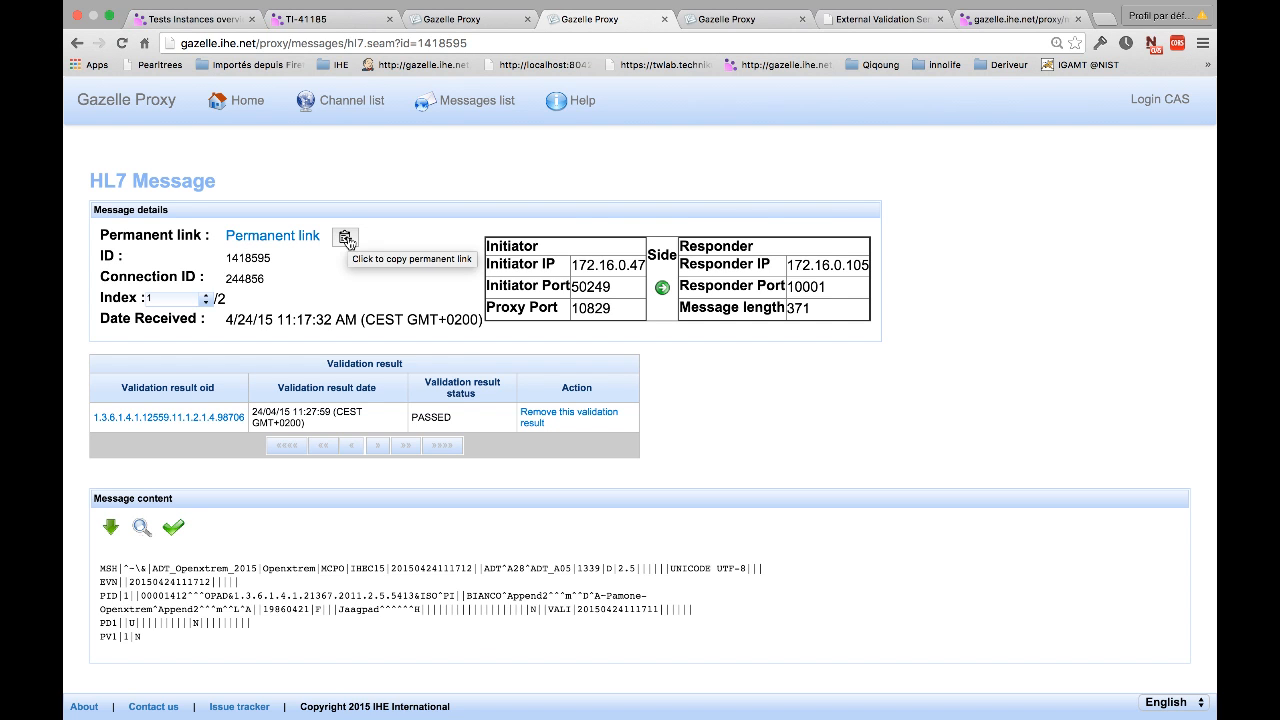
{"action": "left_click", "coordinate": [345, 238]}
{"action": "left_click", "coordinate": [729, 242]}
{"action": "left_click", "coordinate": [343, 22]}
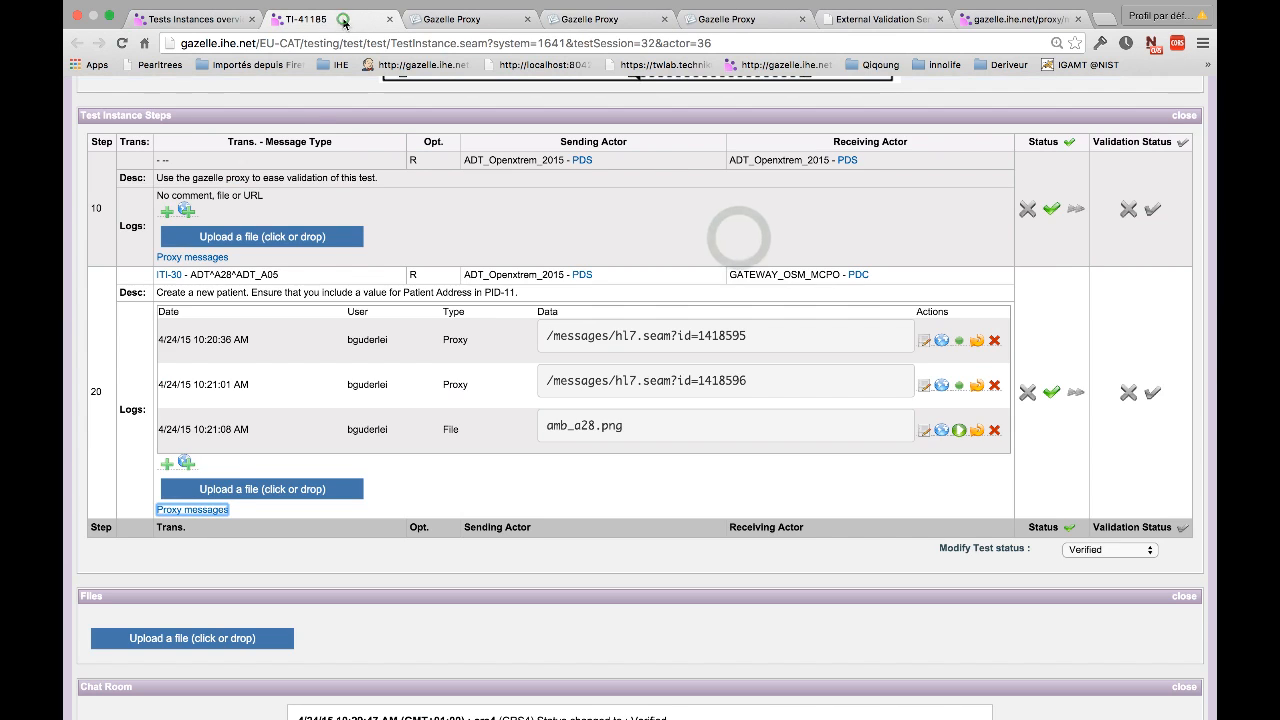
{"action": "left_click", "coordinate": [186, 462]}
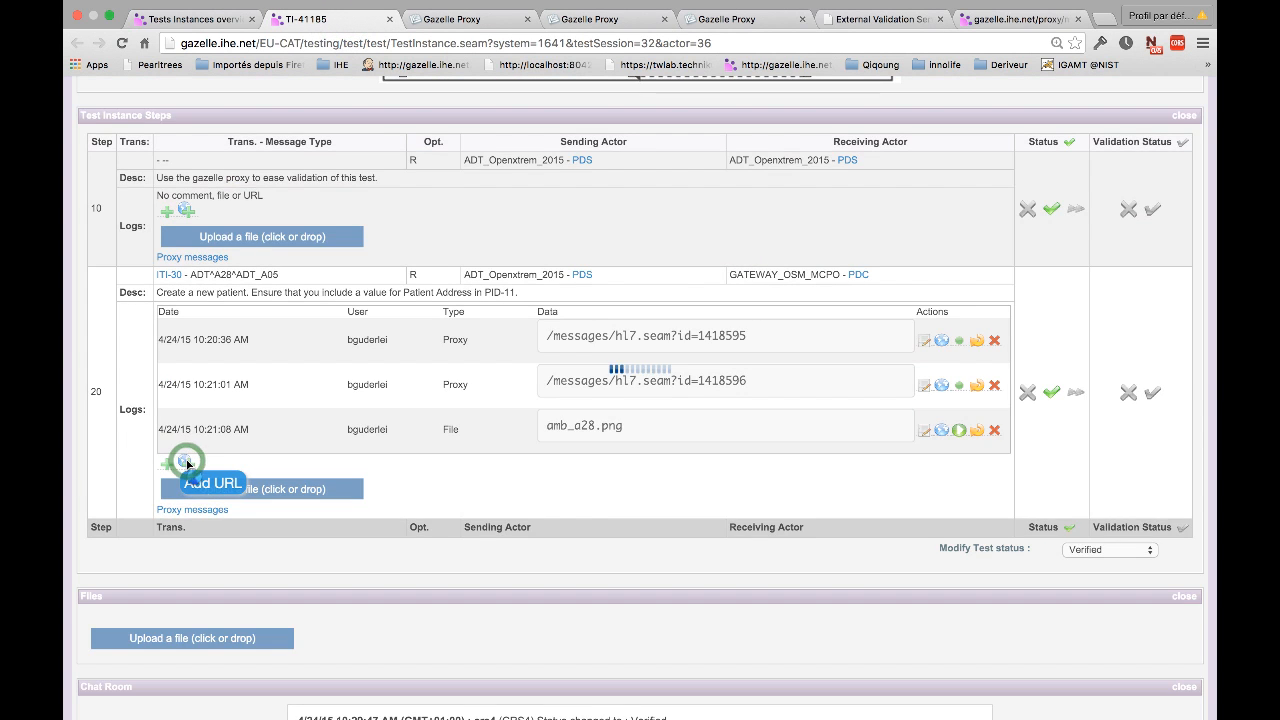
{"action": "left_click", "coordinate": [216, 497]}
{"action": "key", "text": "super+v"}
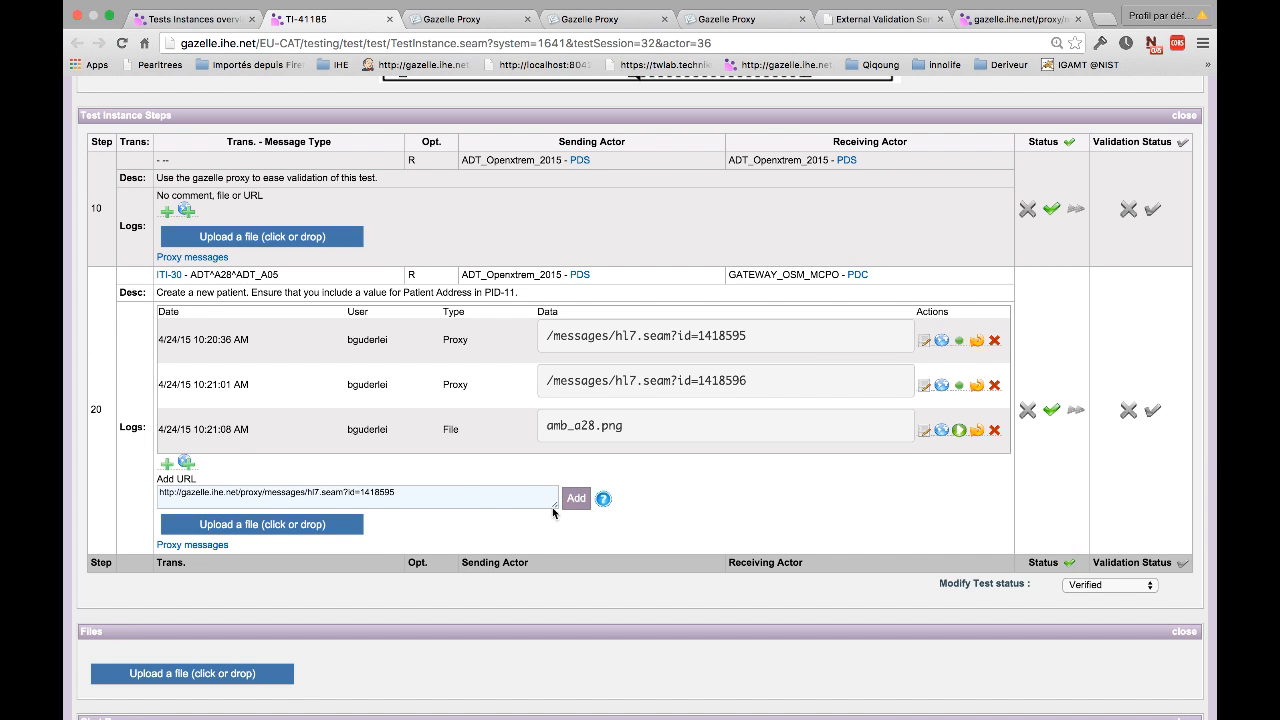
{"action": "left_click", "coordinate": [576, 498]}
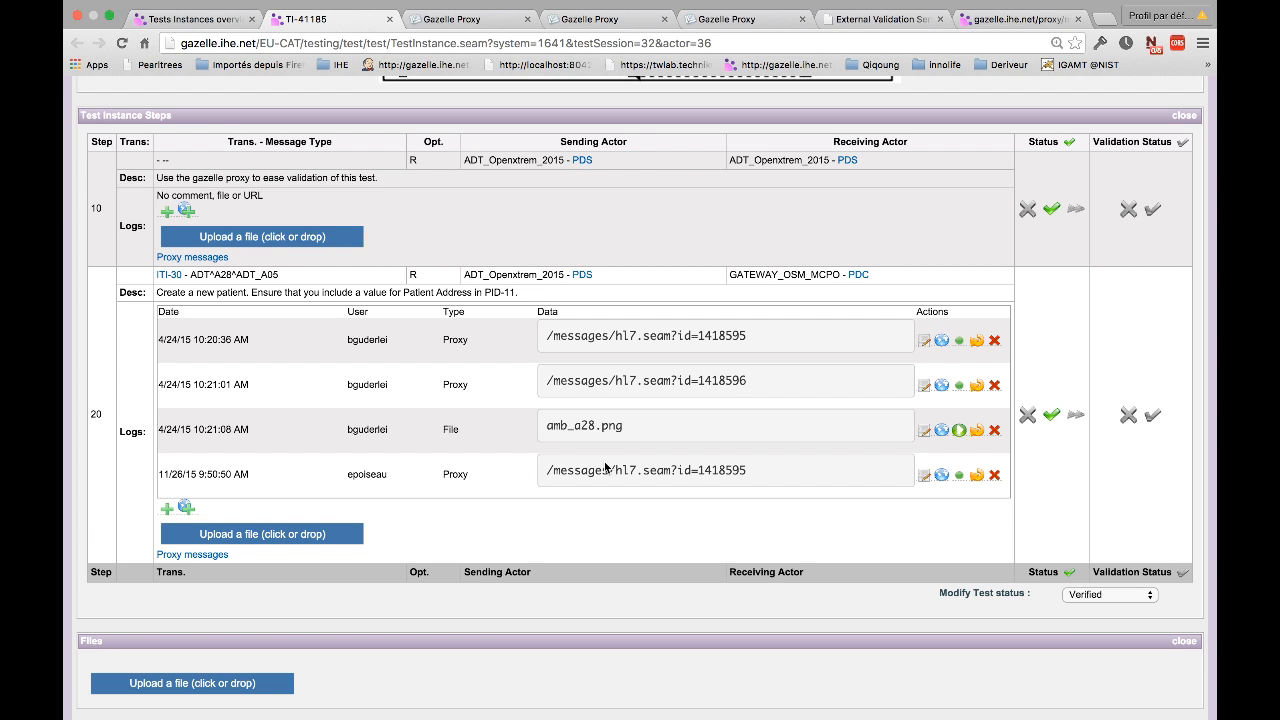
- Attach the comment "Query" to the newly added proxy log entry in step 20
{"action": "left_click", "coordinate": [923, 476]}
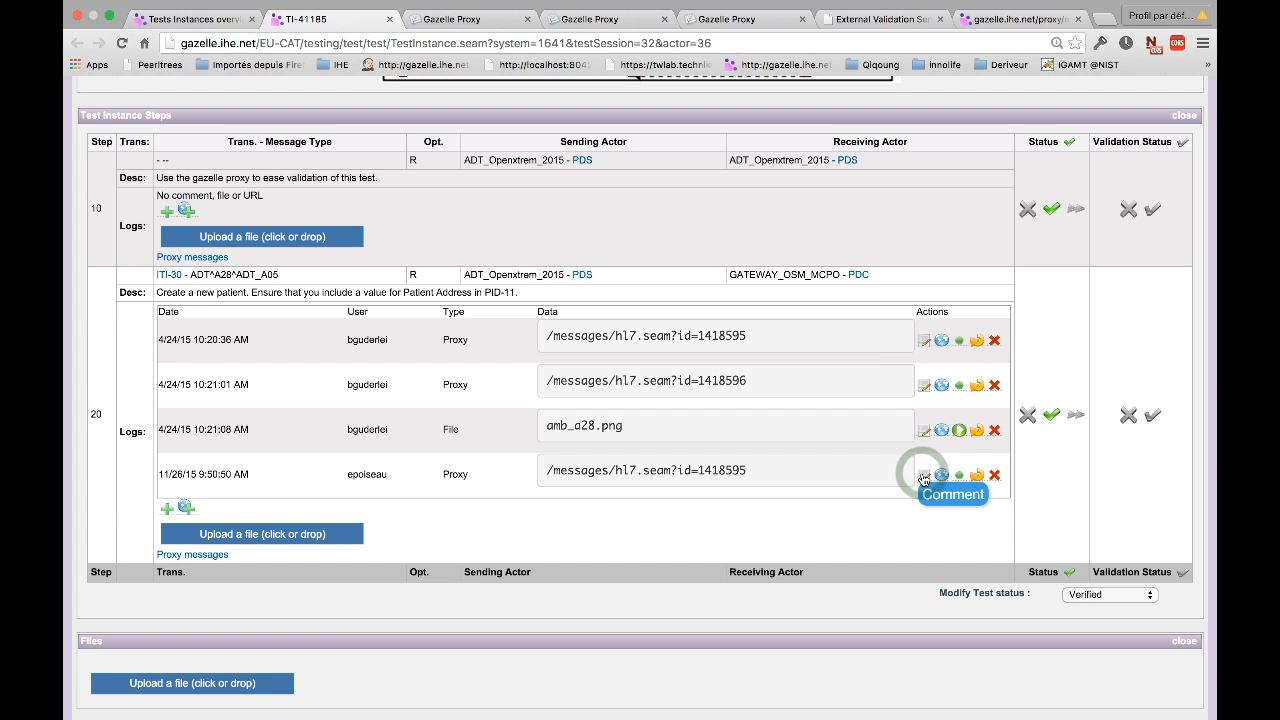
{"action": "left_click", "coordinate": [925, 478]}
{"action": "left_click", "coordinate": [692, 377]}
{"action": "type", "text": "Quel"}
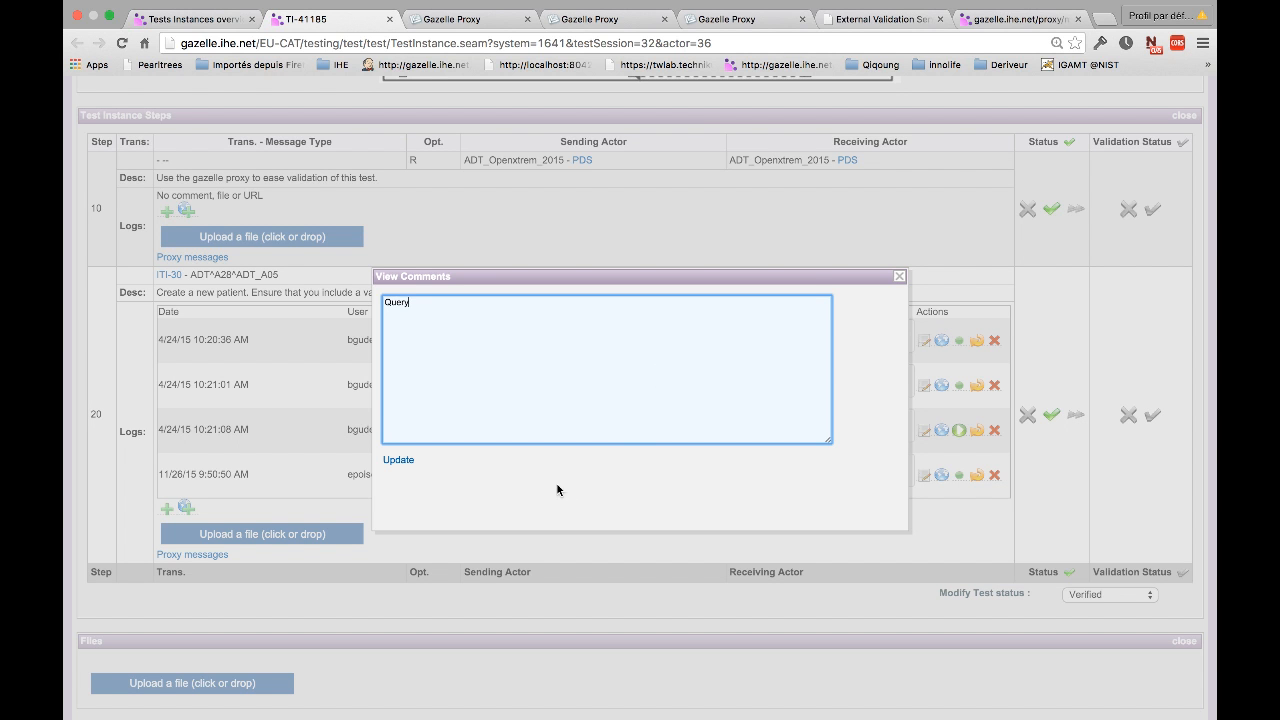
{"action": "left_click", "coordinate": [397, 461]}
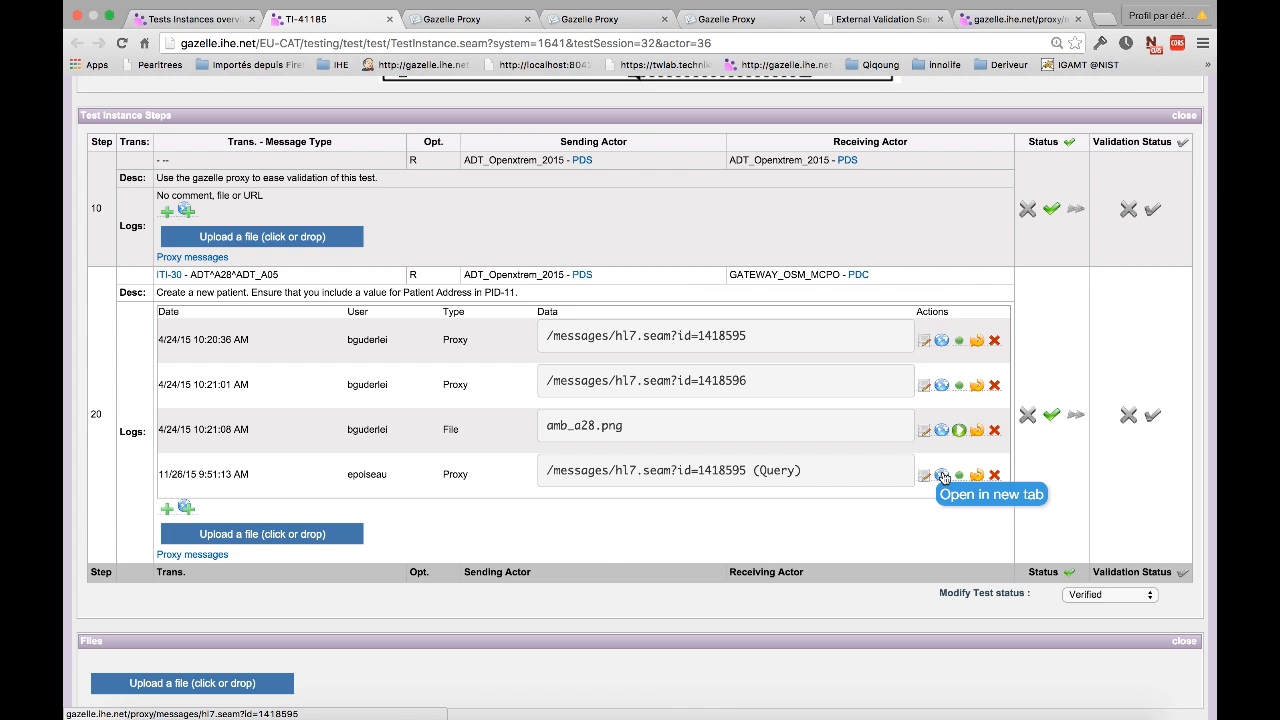
- View the proxy message and the validation result linked from the "Query" log entry, and return to the test instance
{"action": "left_click", "coordinate": [942, 477]}
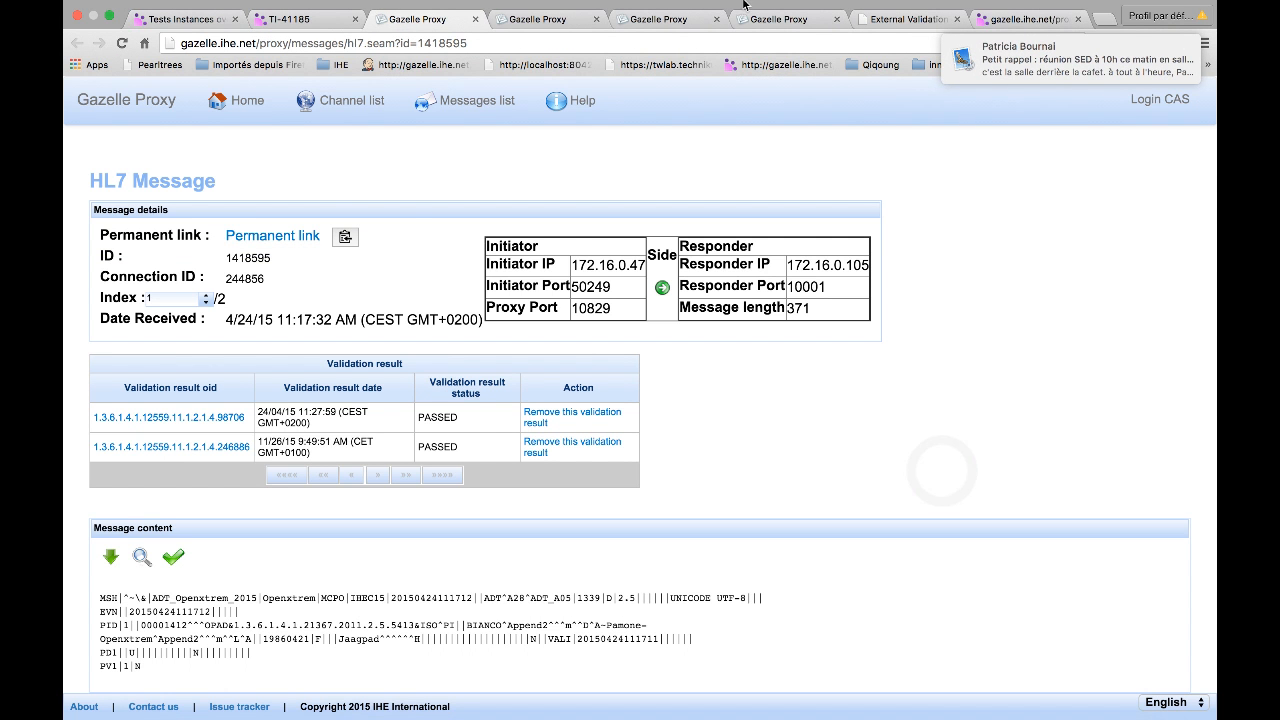
{"action": "left_click", "coordinate": [282, 20]}
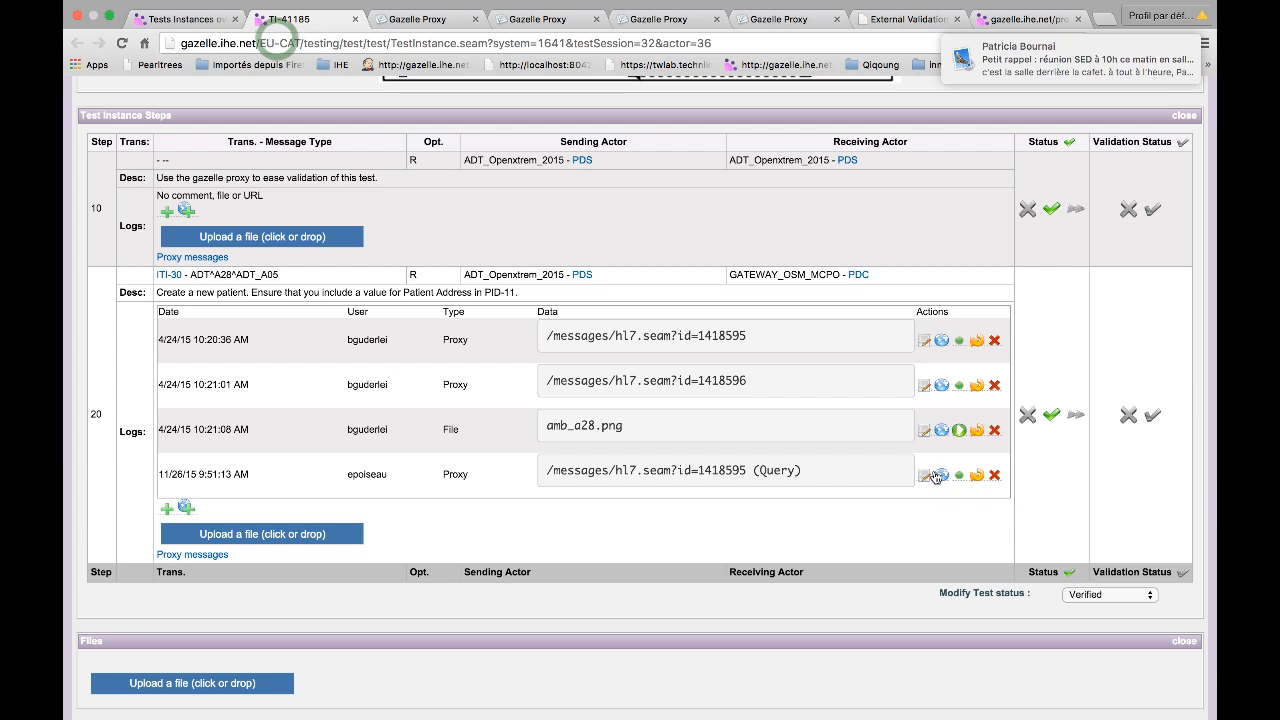
{"action": "left_click", "coordinate": [958, 476]}
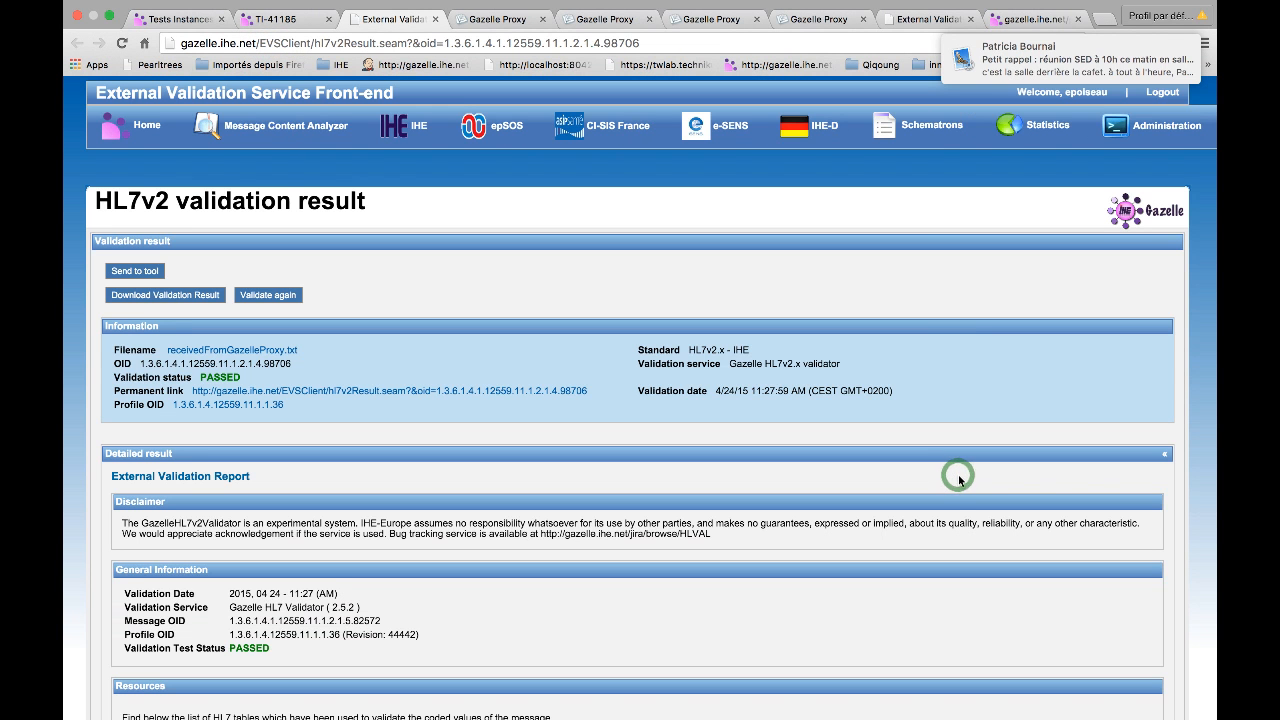
{"action": "left_click", "coordinate": [275, 22]}
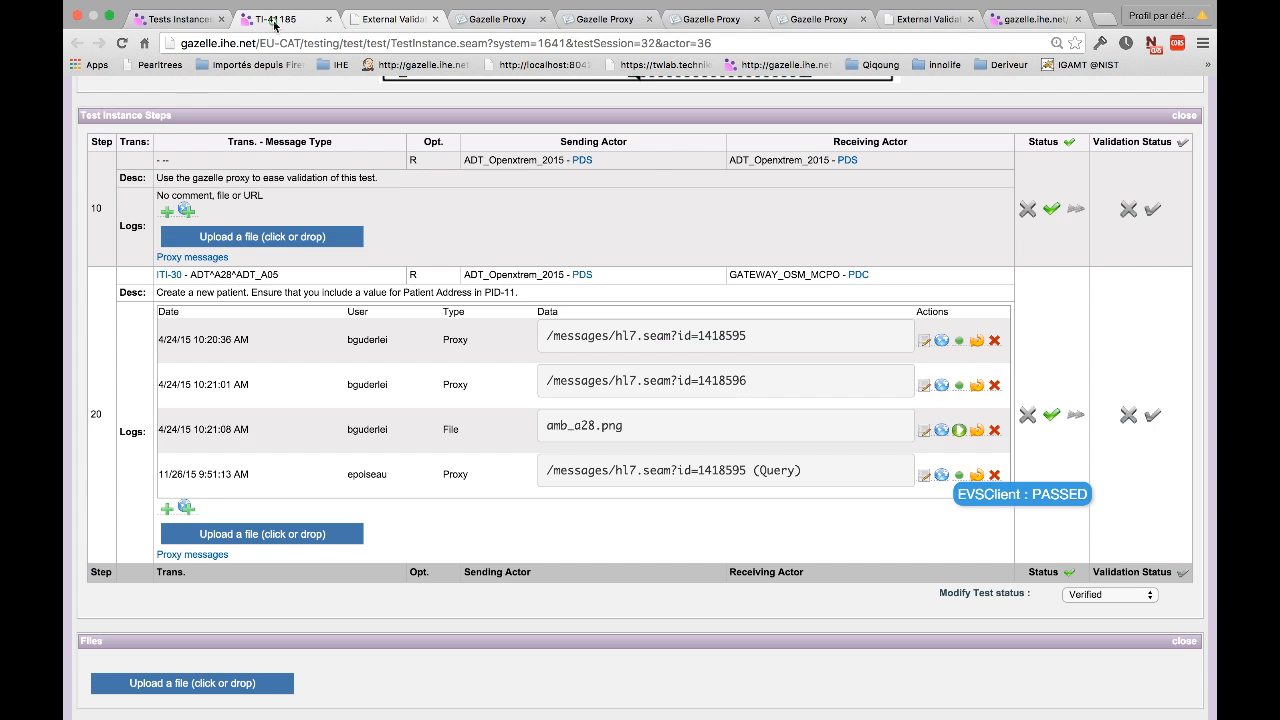
- Delete the proxy log entry commented "Query" from step 20 and confirm its removal
{"action": "left_click", "coordinate": [981, 476]}
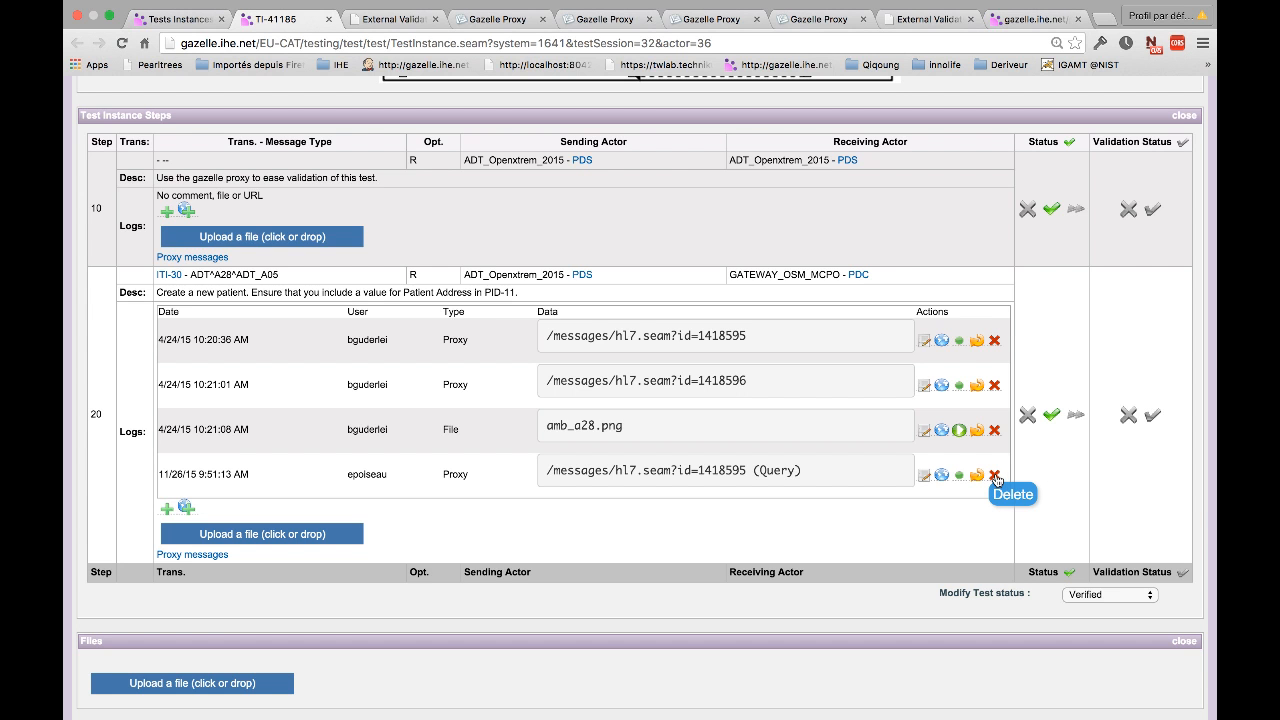
{"action": "left_click", "coordinate": [995, 477]}
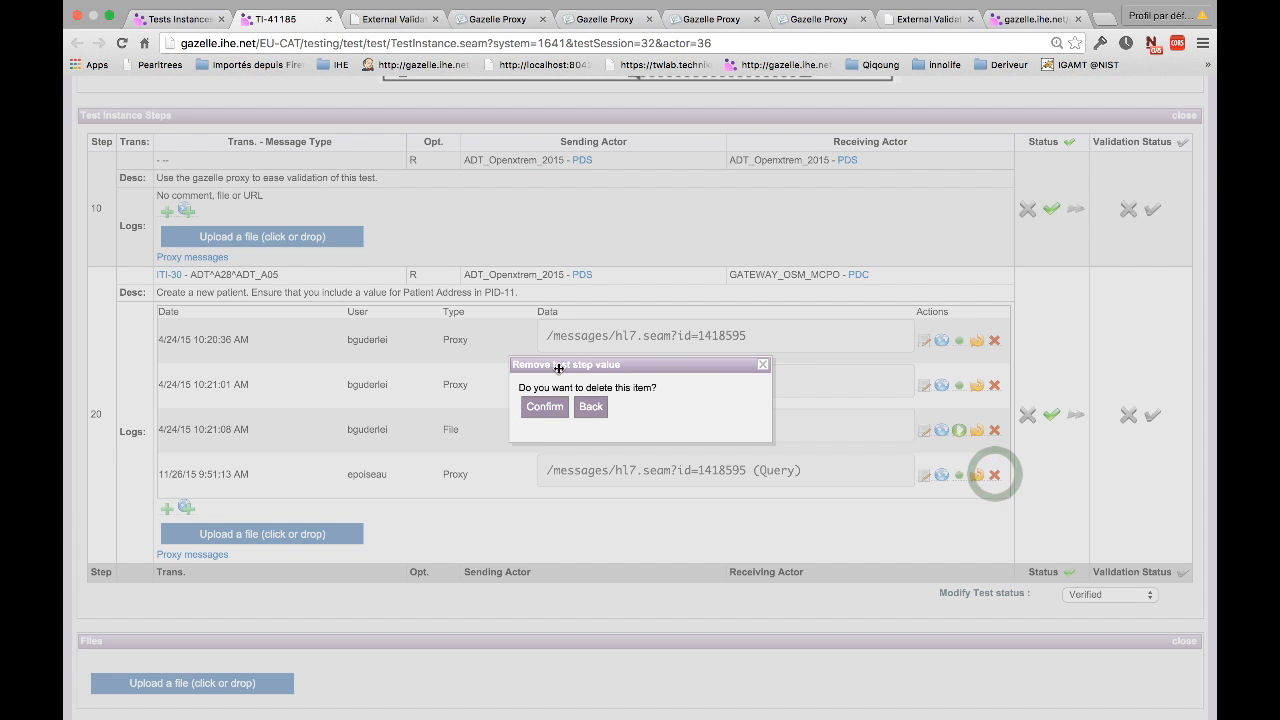
{"action": "left_click", "coordinate": [545, 408]}
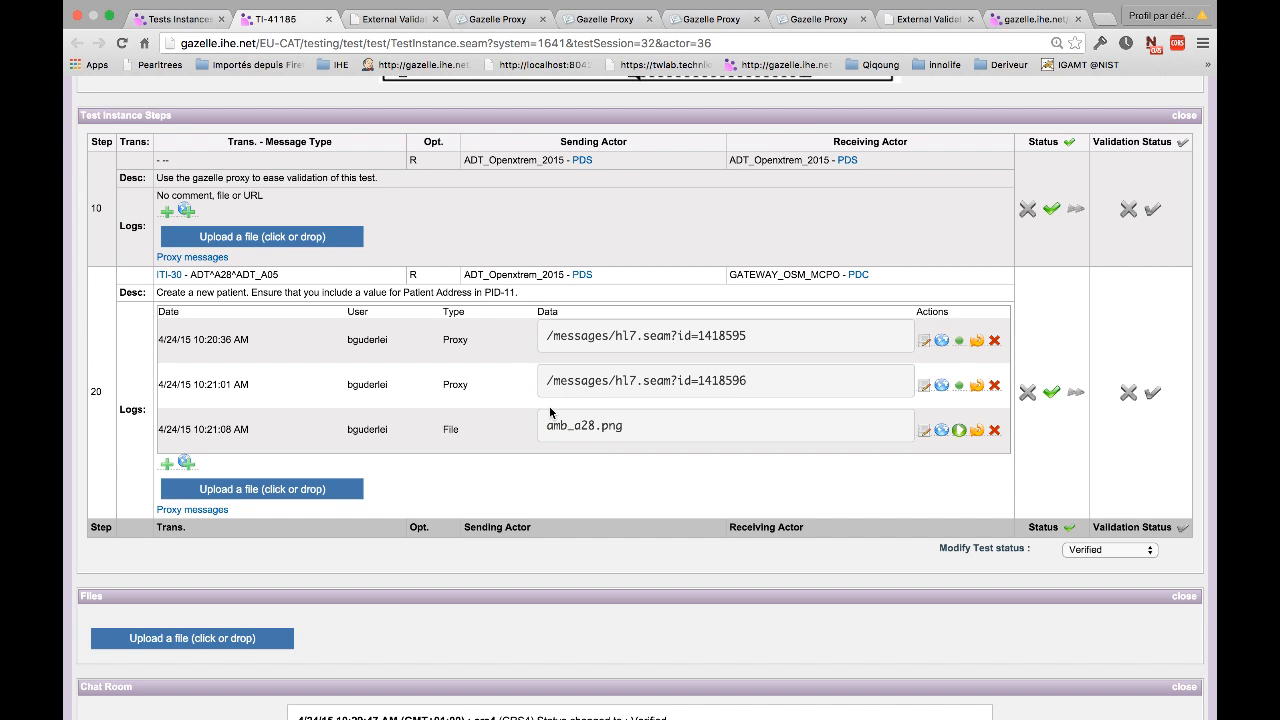
- Review the test participants, the PAM_PDS_Ambulatory_Patient_Data sequence diagram and the logs of the test instance steps
{"action": "scroll", "coordinate": [549, 411], "scroll_direction": "up", "scroll_amount": 4}
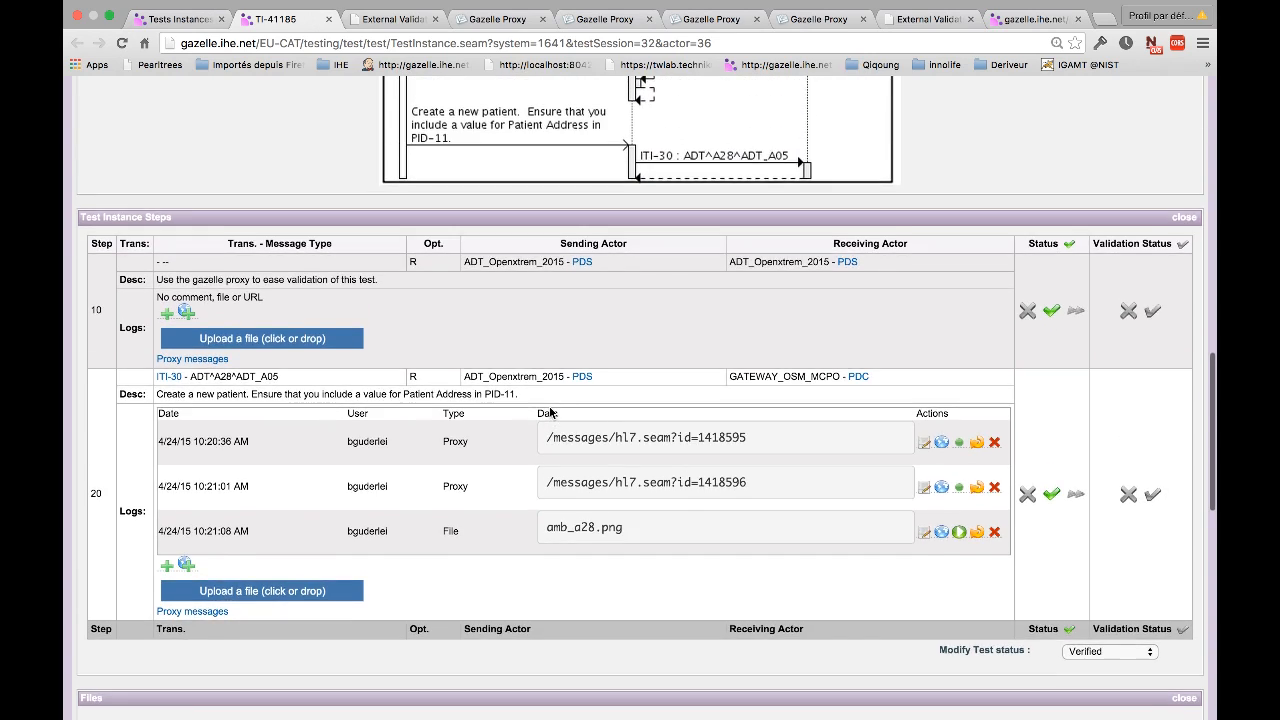
{"action": "scroll", "coordinate": [549, 411], "scroll_direction": "up", "scroll_amount": 10}
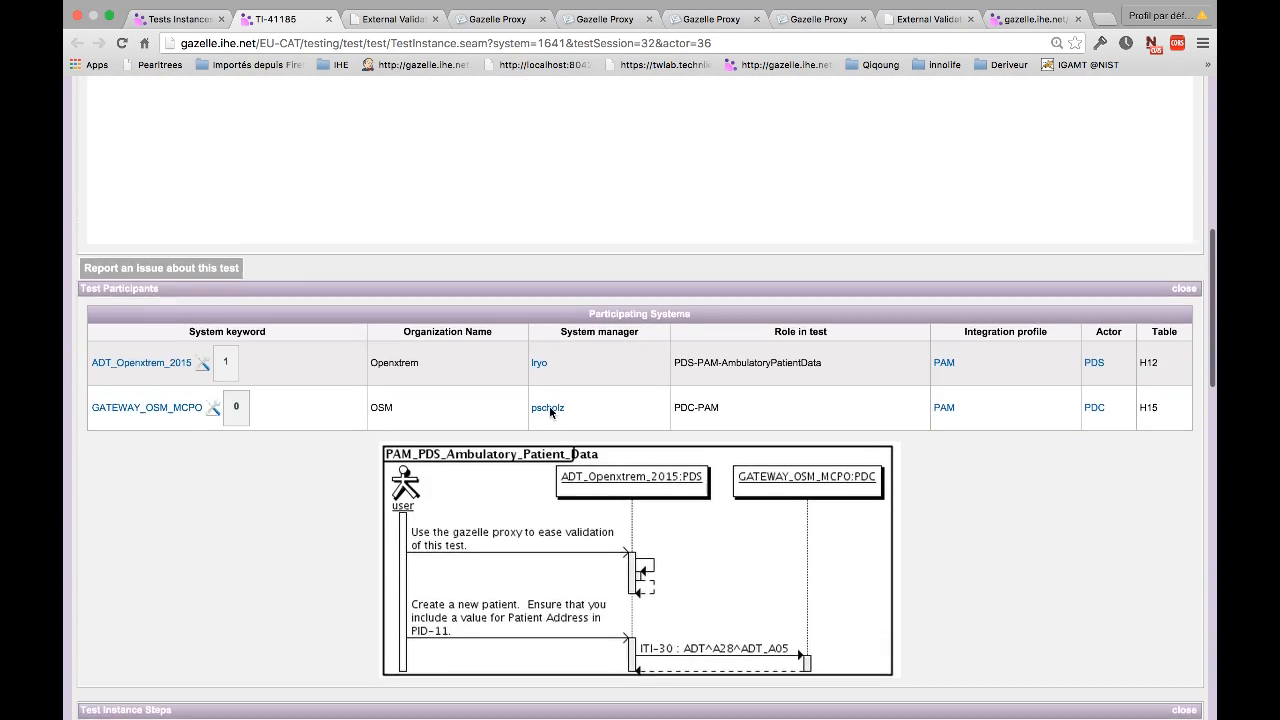
{"action": "scroll", "coordinate": [549, 406], "scroll_direction": "down", "scroll_amount": 1}
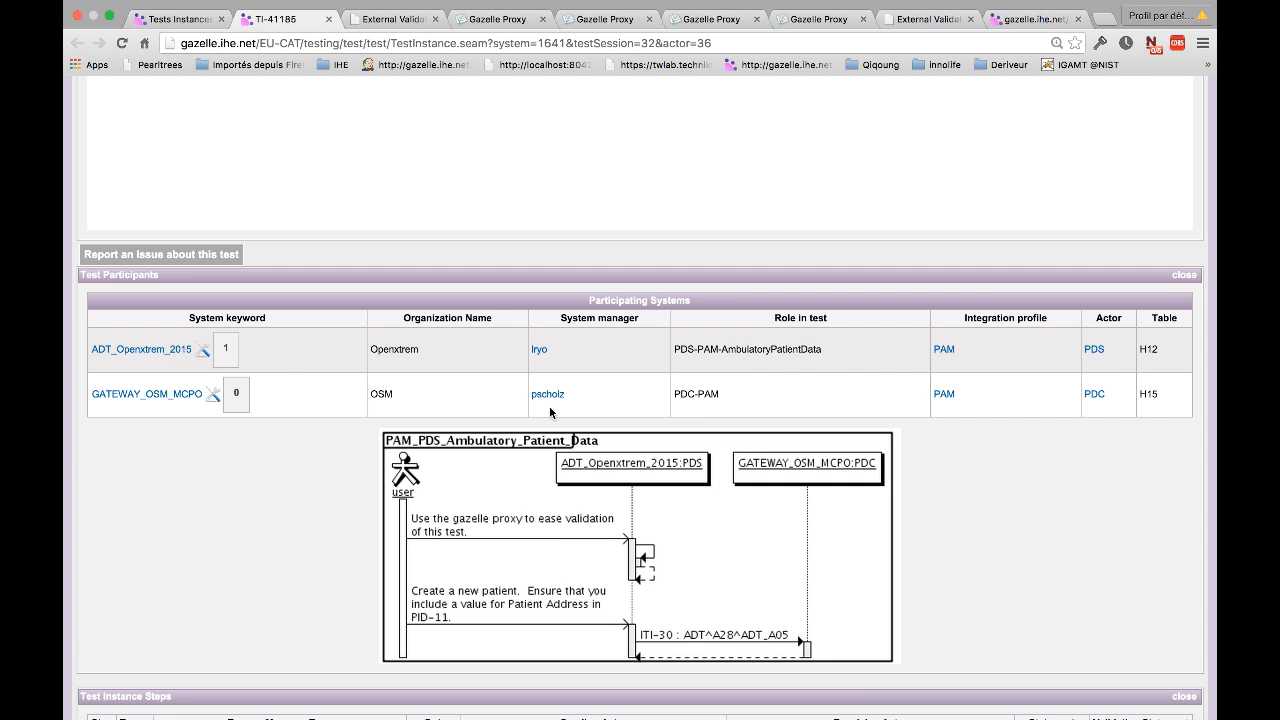
{"action": "scroll", "coordinate": [549, 405], "scroll_direction": "down", "scroll_amount": 5}
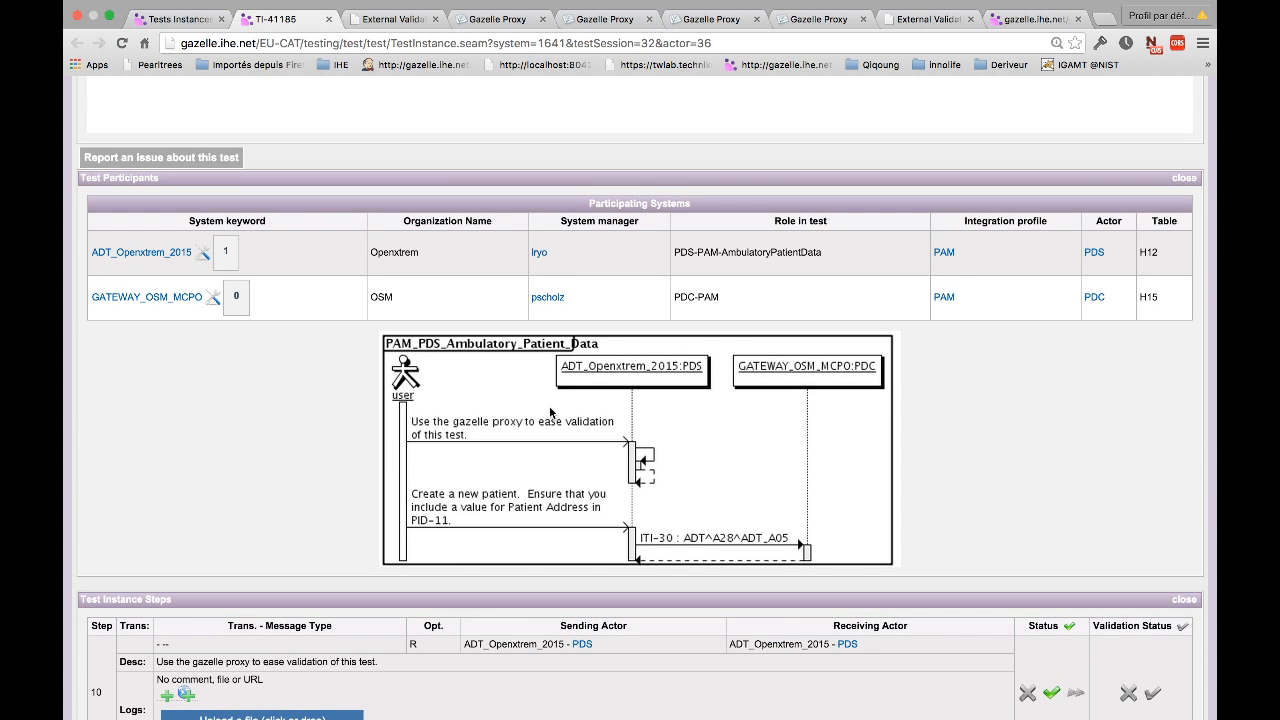
{"action": "scroll", "coordinate": [549, 410], "scroll_direction": "down", "scroll_amount": 5}
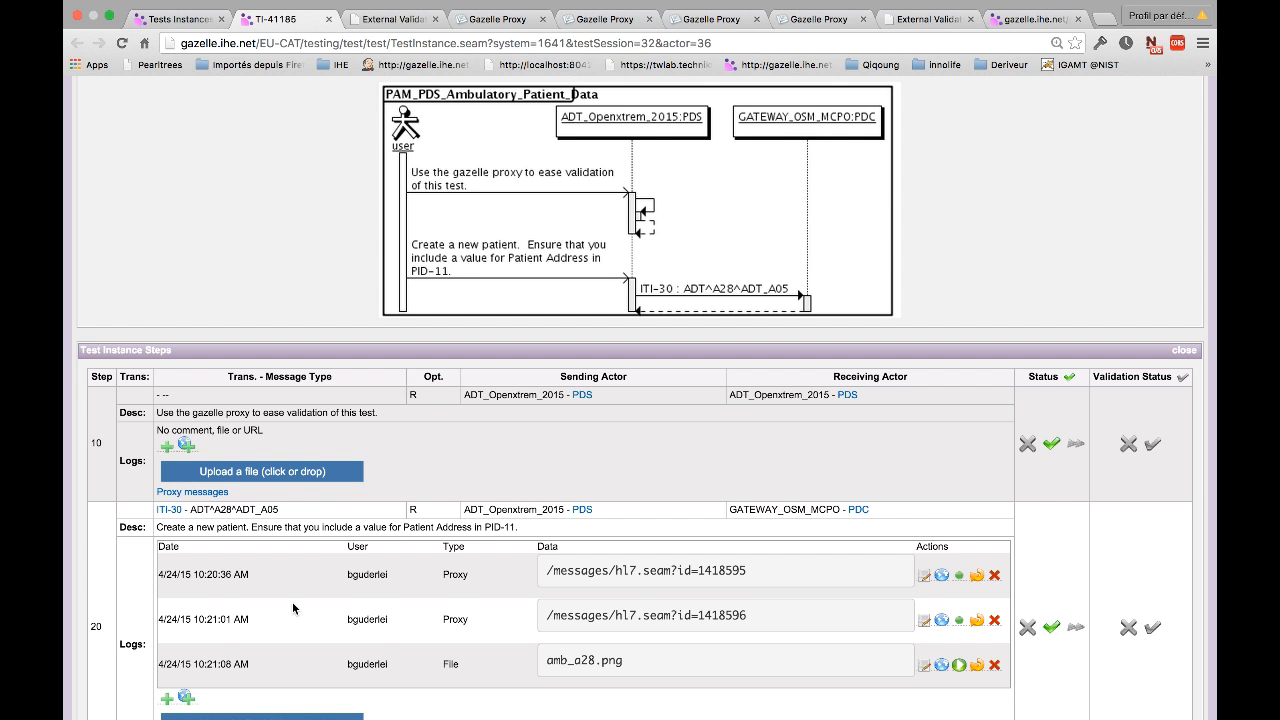
{"action": "scroll", "coordinate": [292, 601], "scroll_direction": "down", "scroll_amount": 3}
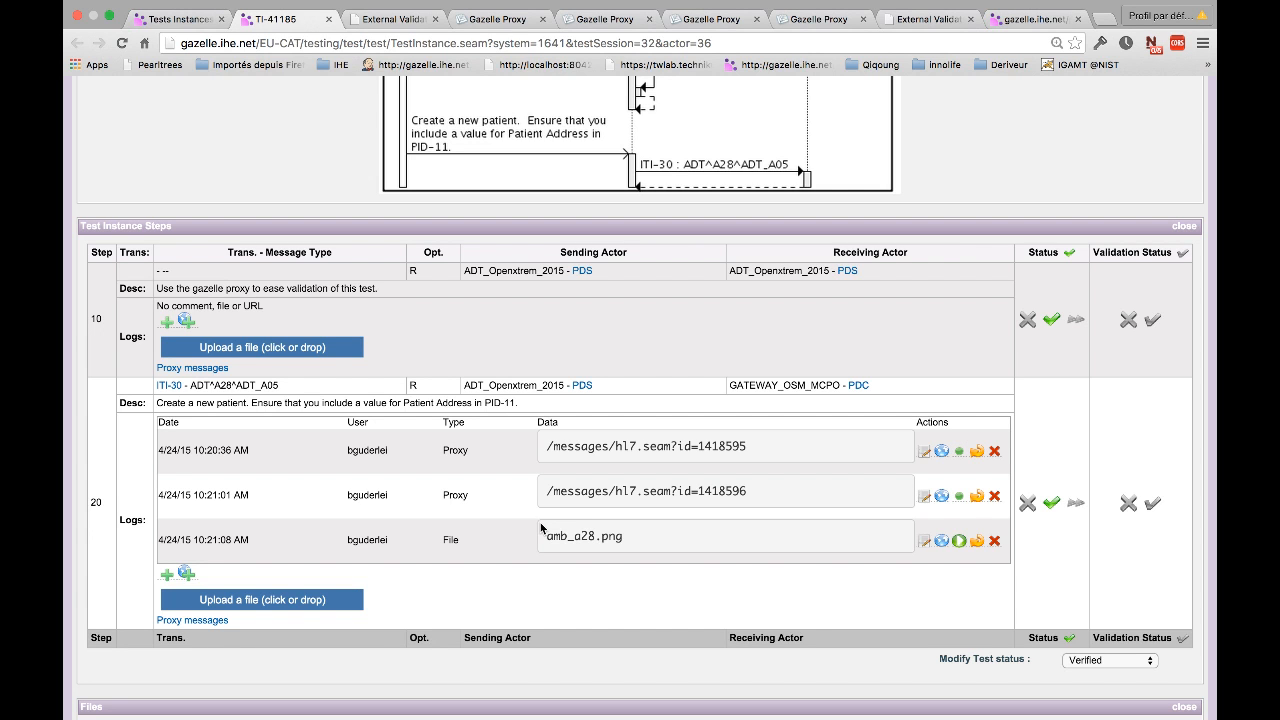
{"action": "scroll", "coordinate": [541, 528], "scroll_direction": "down", "scroll_amount": 1}
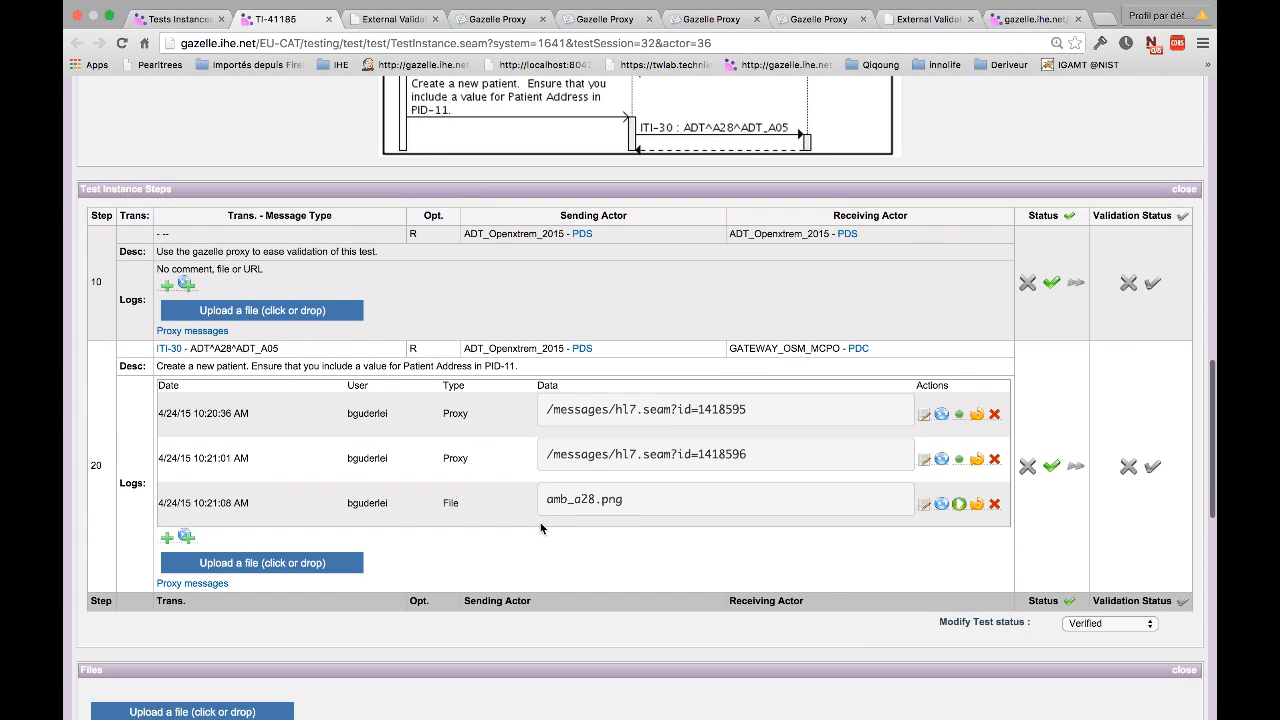